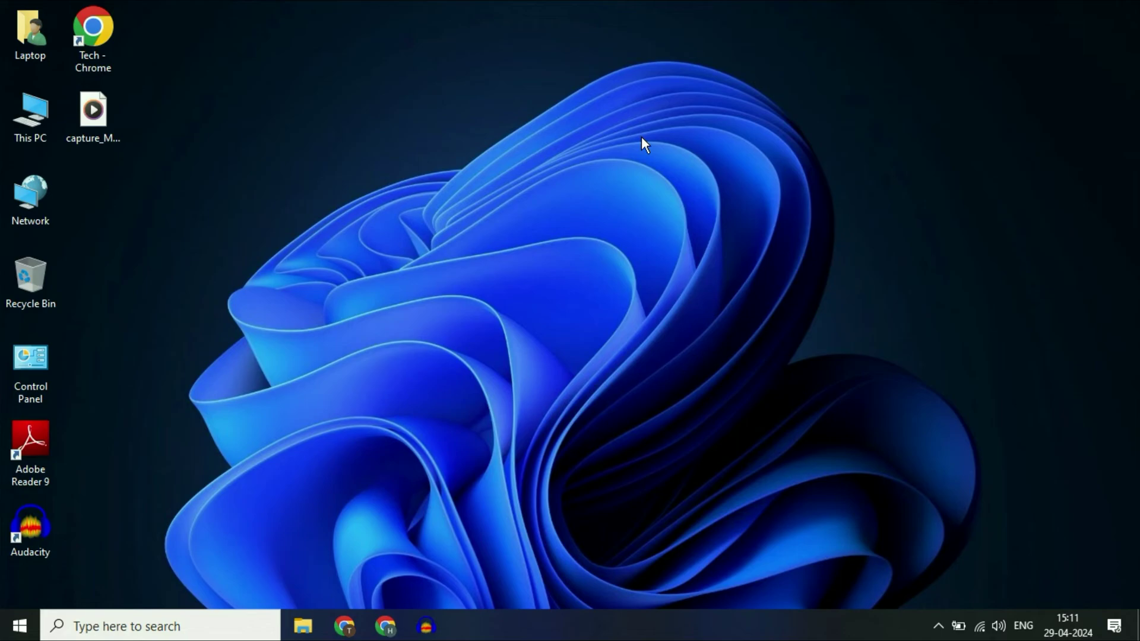
Step: Look over the Family Update site in Google Sites and locate the healthyandcaring.com domain among the GoDaddy products
left_click(386, 626)
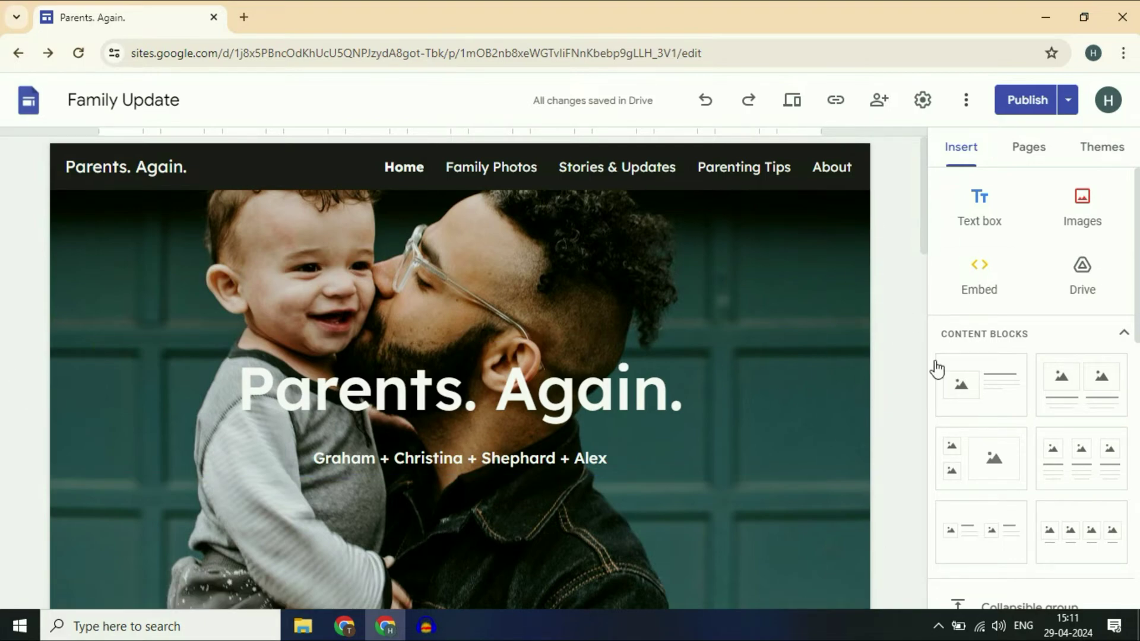
mouse_move(924, 212)
left_mouse_down()
mouse_move(919, 561)
mouse_move(931, 228)
mouse_move(911, 203)
left_mouse_up()
left_click(349, 629)
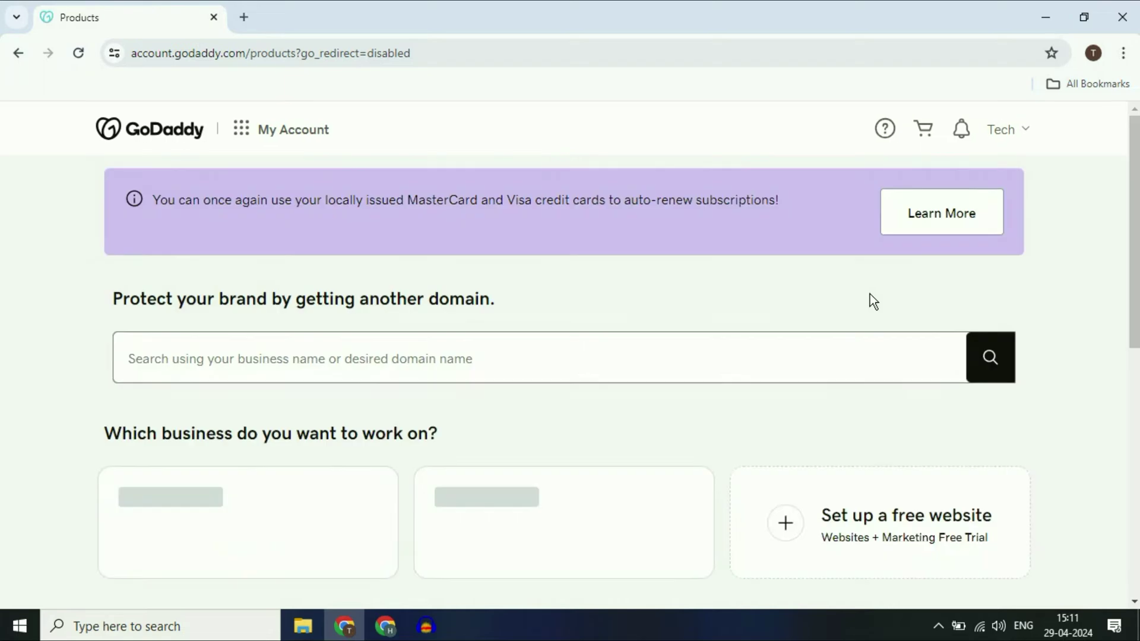
scroll(799, 326, "down", 10)
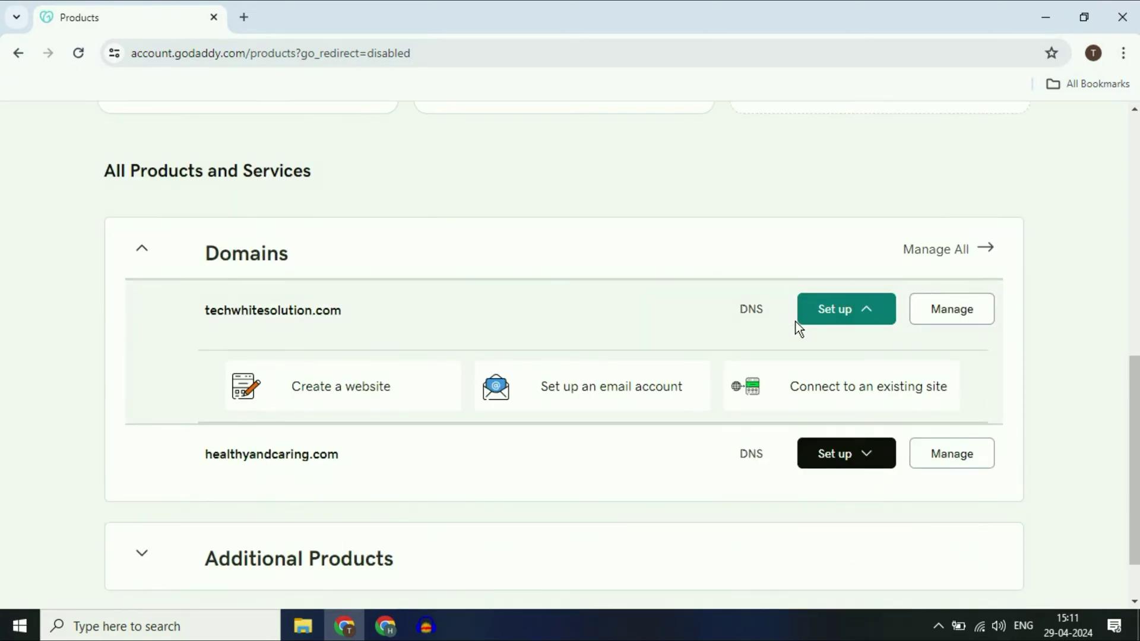
left_click_drag(201, 458, 359, 458)
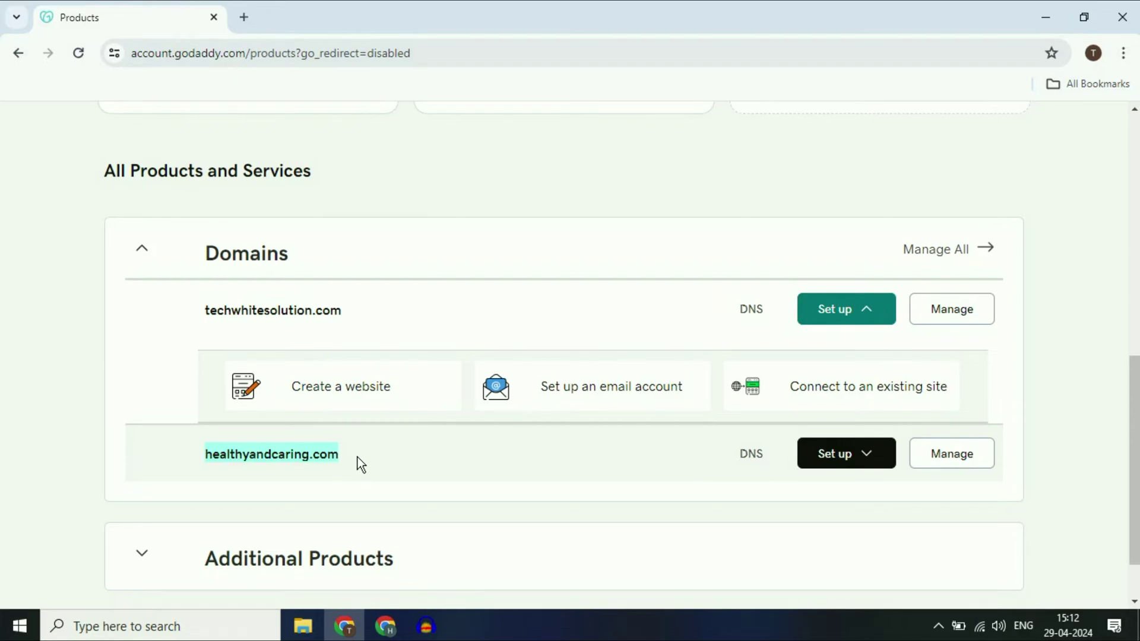
scroll(357, 457, "up", 10)
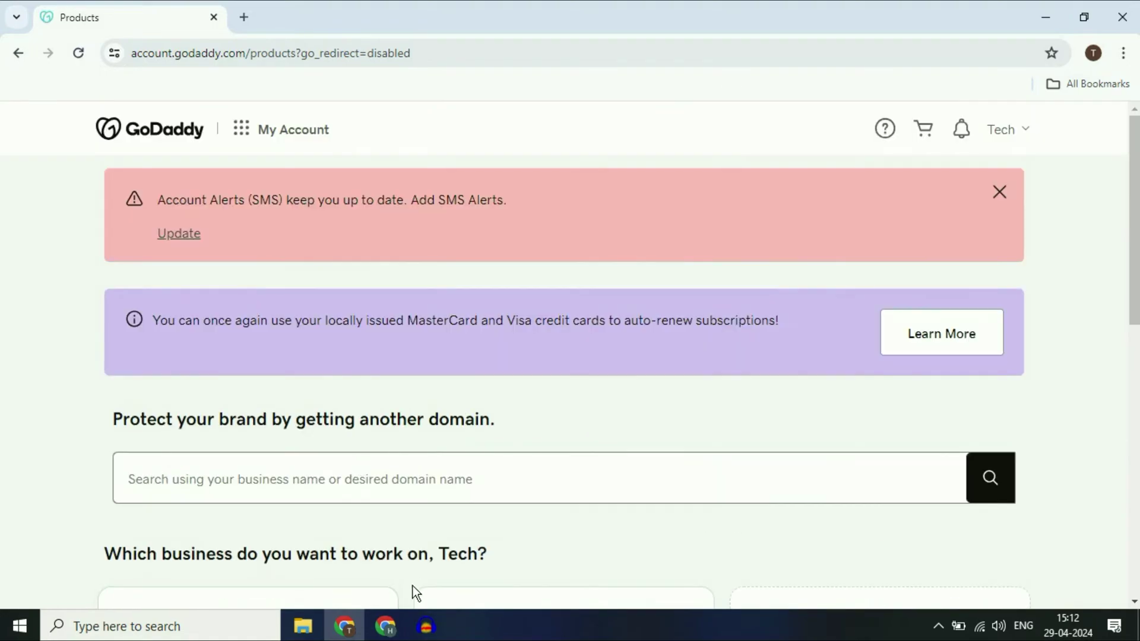
Step: Switch back to Google Sites and copy the published site link of the Family Update site
left_click(386, 626)
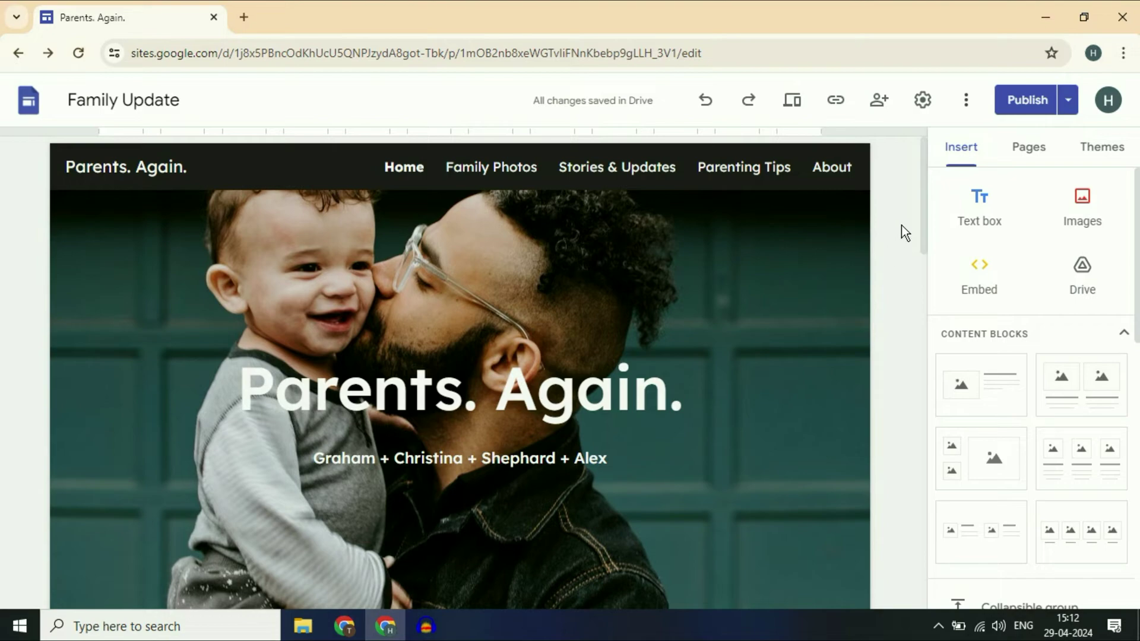
left_click(836, 101)
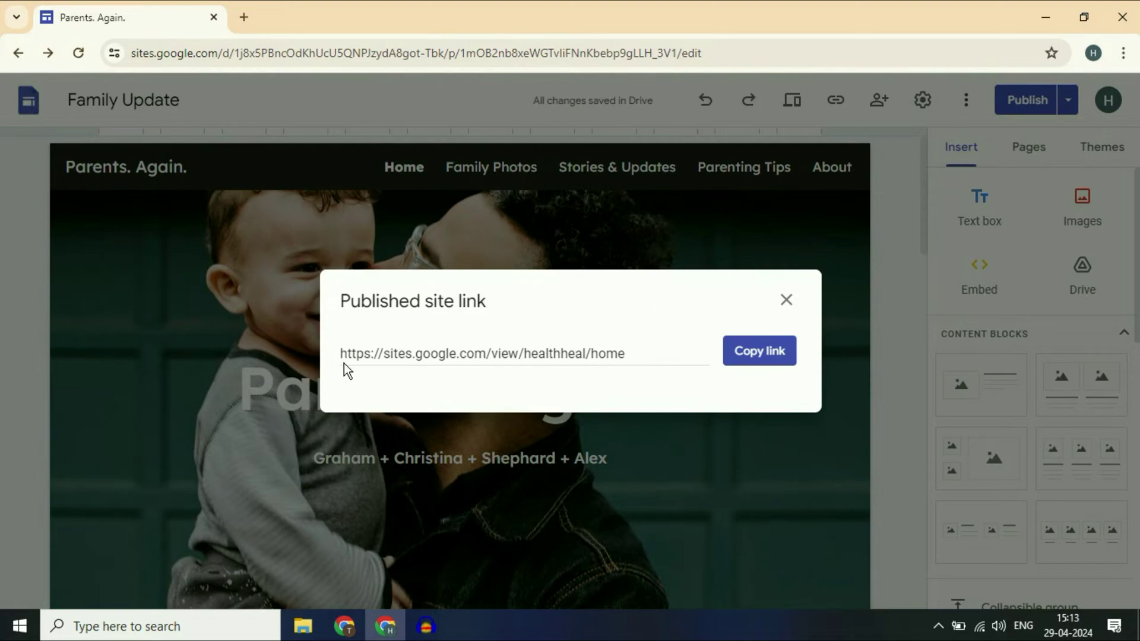
left_click_drag(646, 354, 327, 370)
left_click(766, 350)
Step: Load the copied link in a new browser tab, inspect the published site and its address, and close that tab
left_click(243, 17)
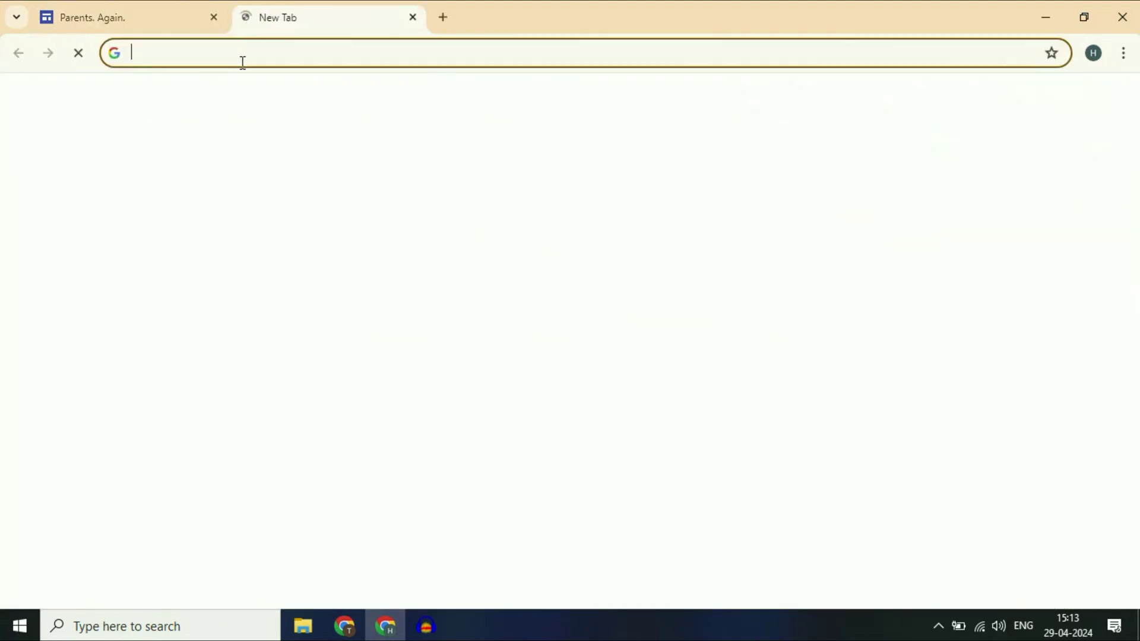
left_click(243, 57)
key("ctrl+v")
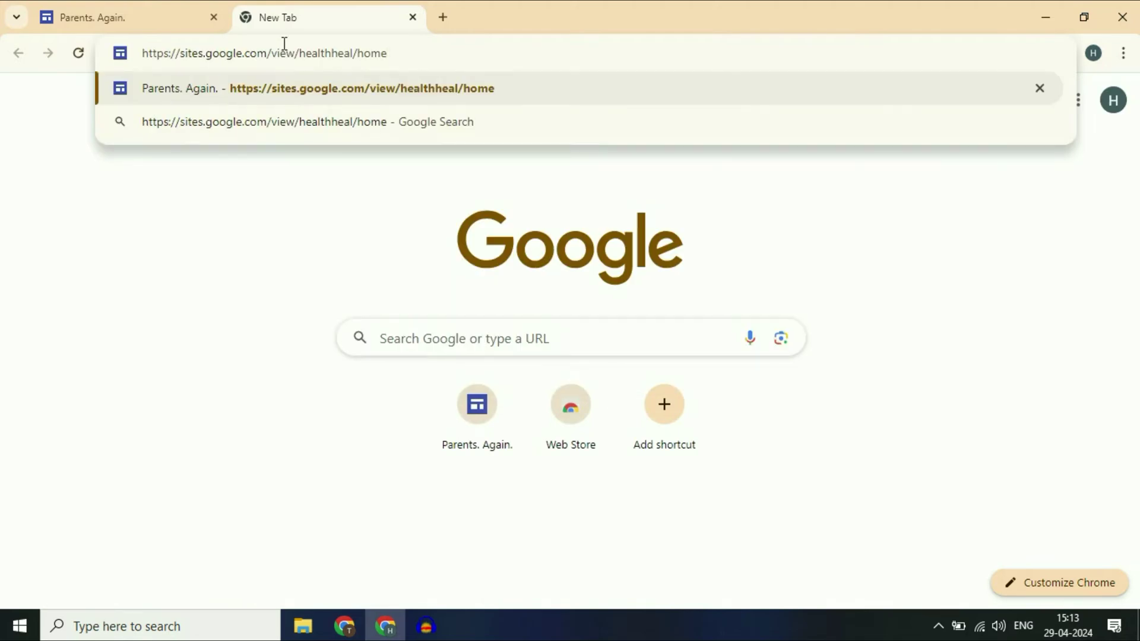
key("Return")
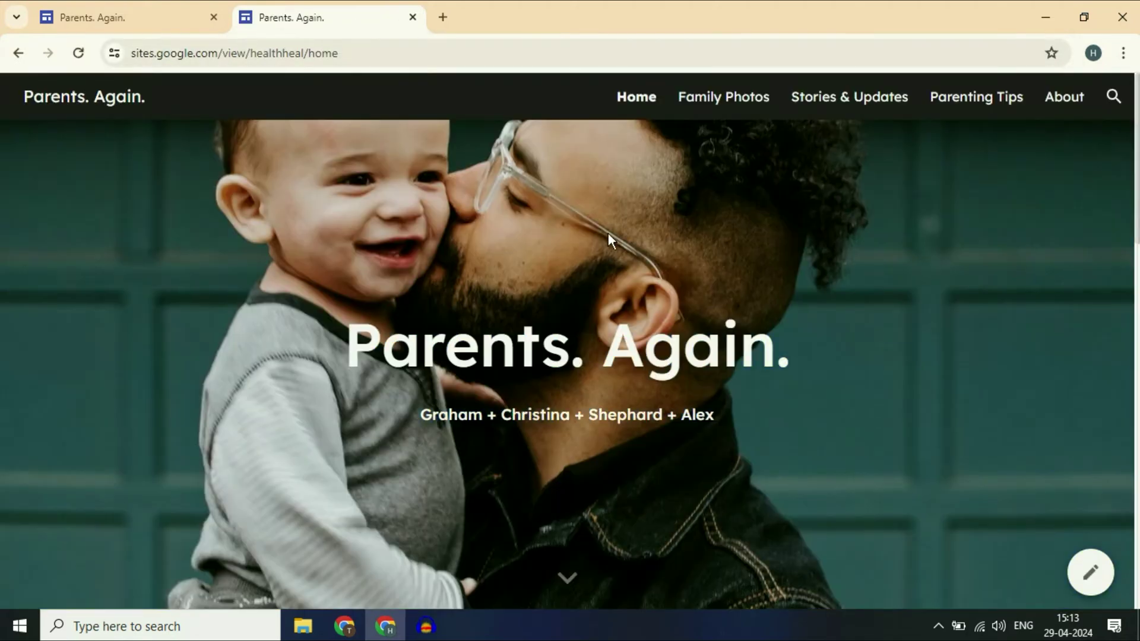
left_click_drag(1133, 174, 1120, 131)
left_click(387, 52)
left_click_drag(390, 53, 128, 54)
left_click(414, 17)
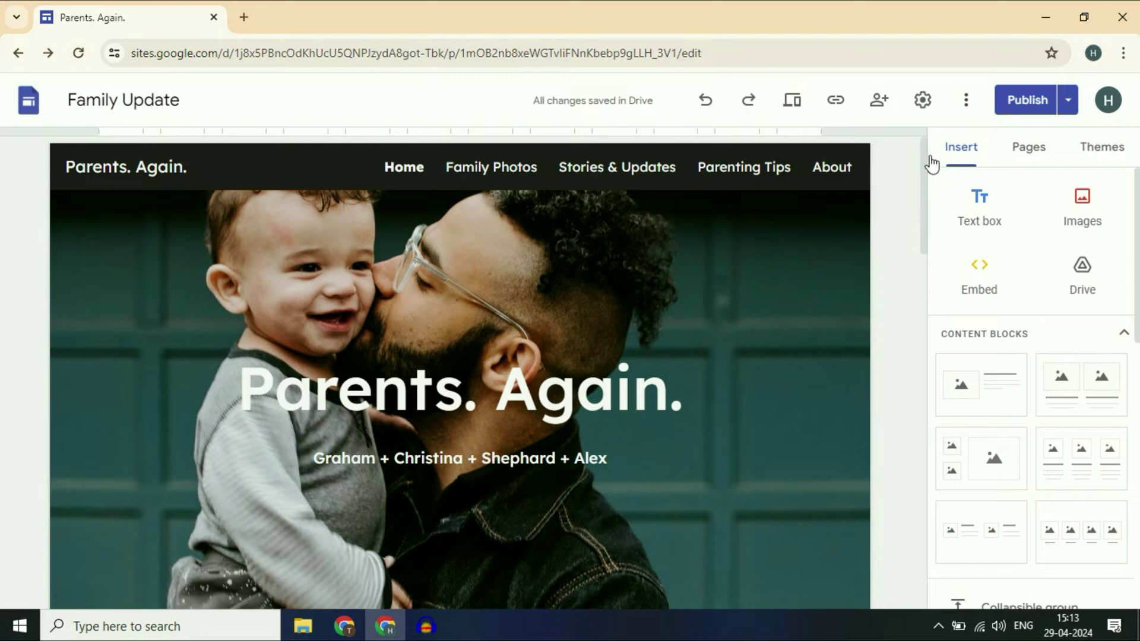
Step: Start the custom domain setup in the site's settings and get the domain field ready for input
left_click(924, 101)
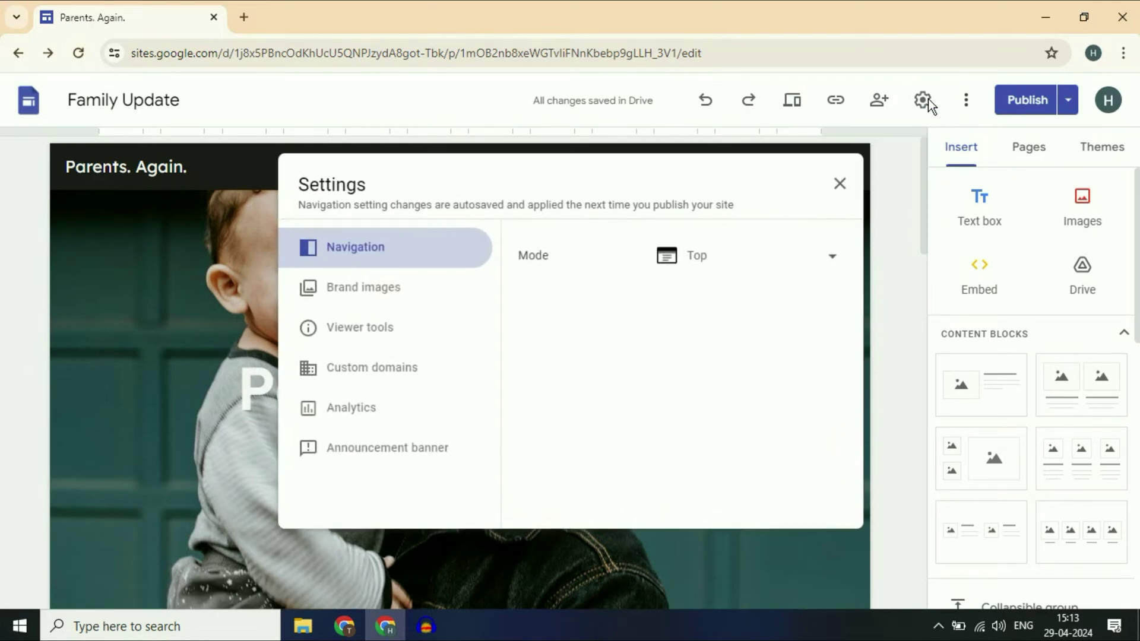
left_click(385, 375)
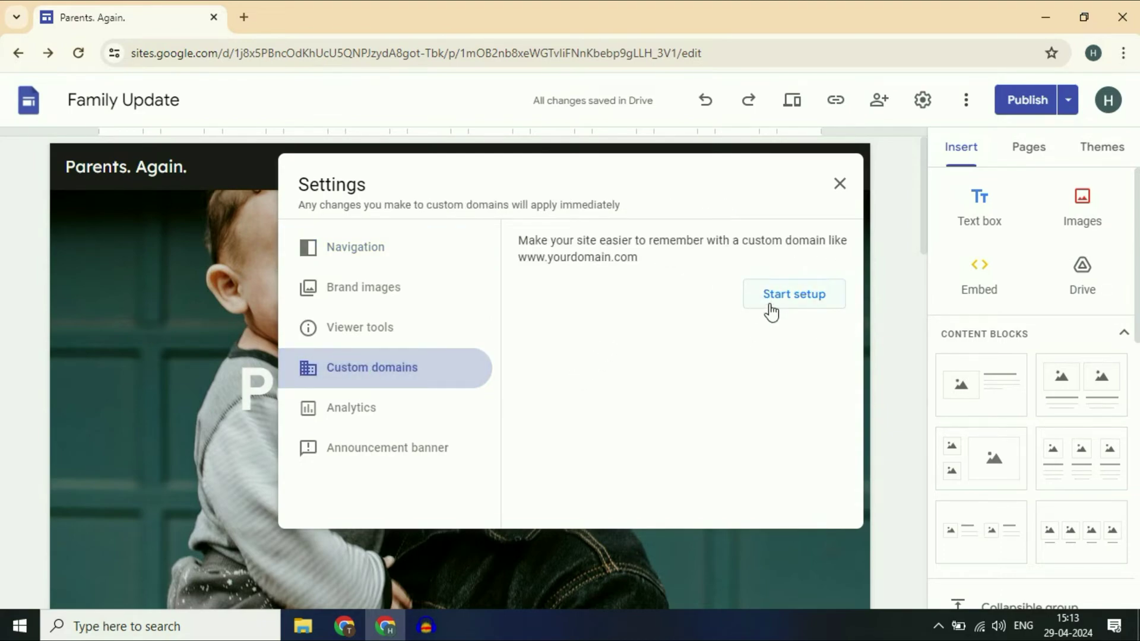
left_click(813, 305)
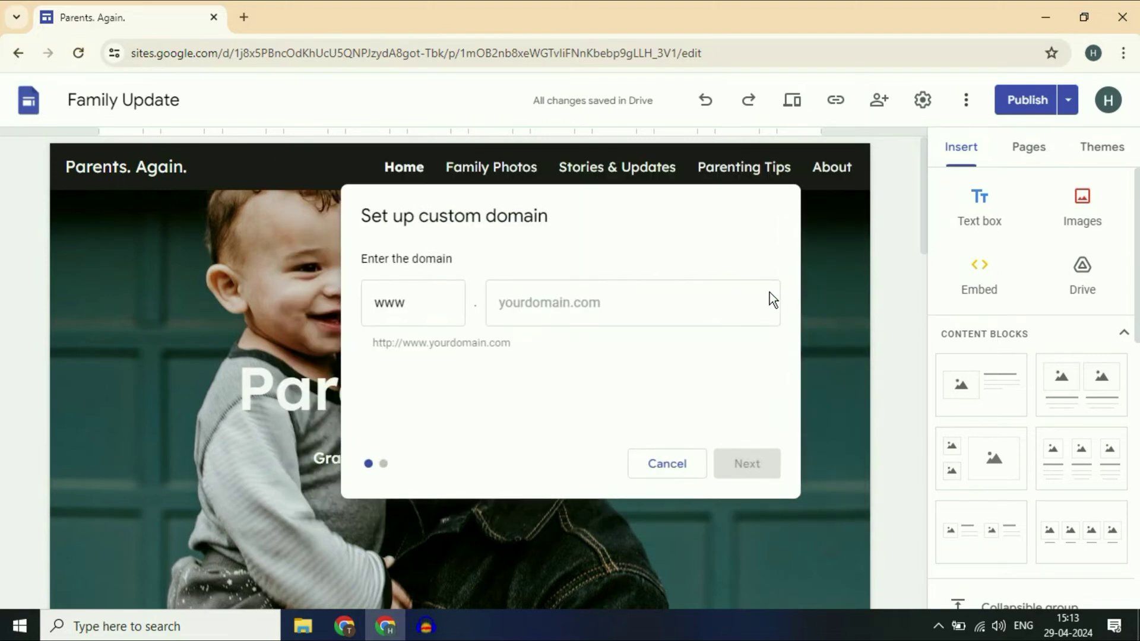
left_click(523, 311)
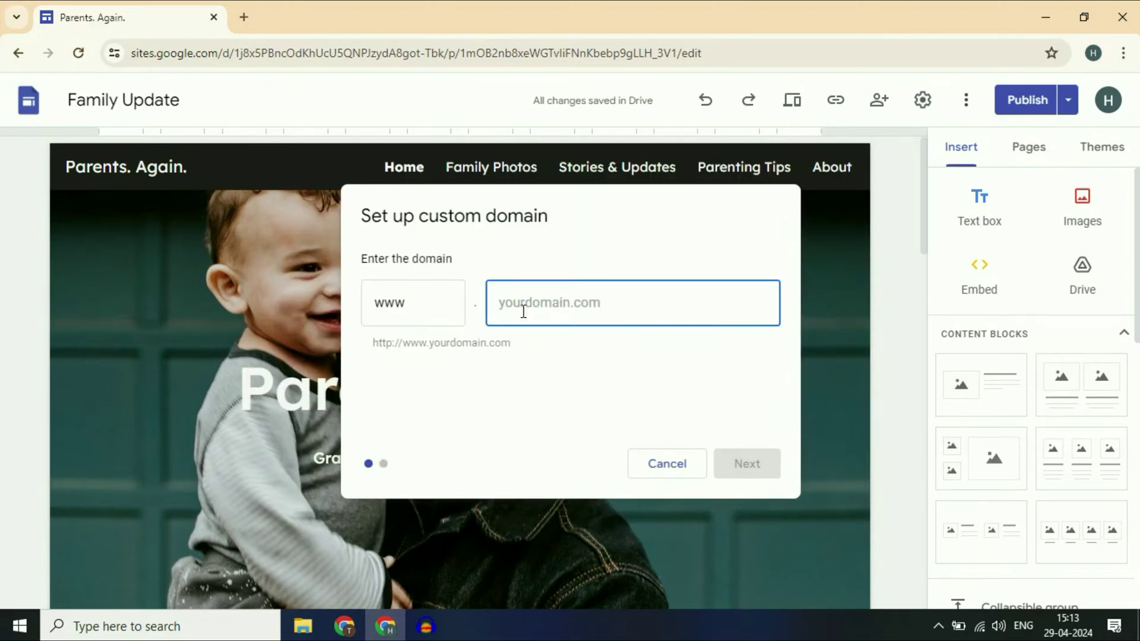
Step: Switch to the GoDaddy products page and copy the domain name healthyandcaring.com from the domain list
left_click(345, 627)
scroll(362, 446, "down", 5)
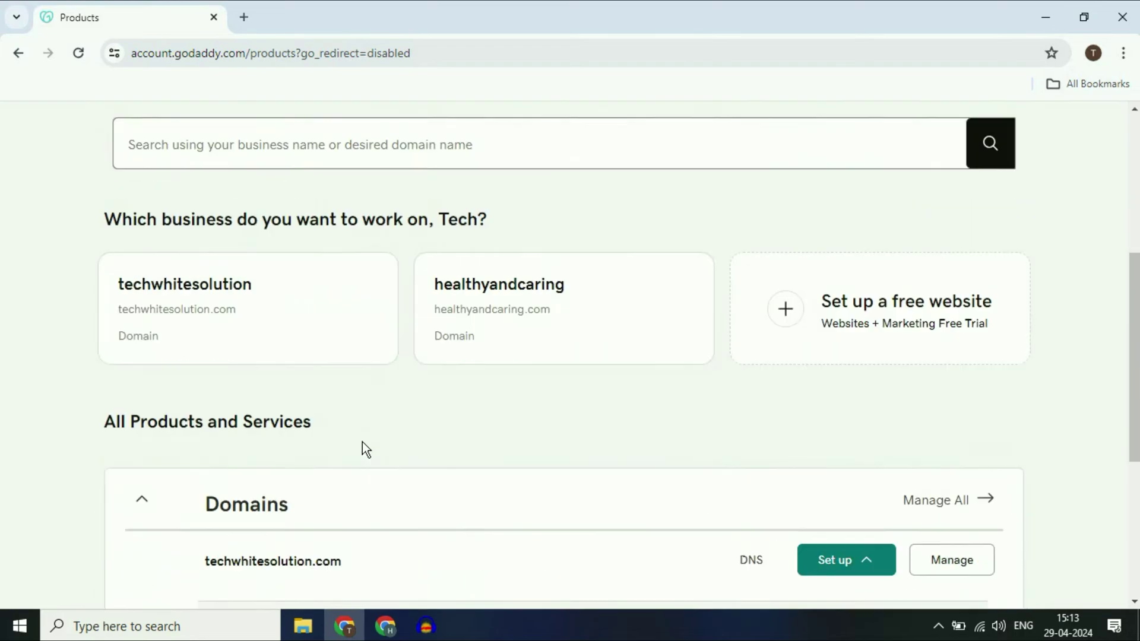
scroll(364, 447, "down", 4)
double_click(361, 452)
right_click(255, 454)
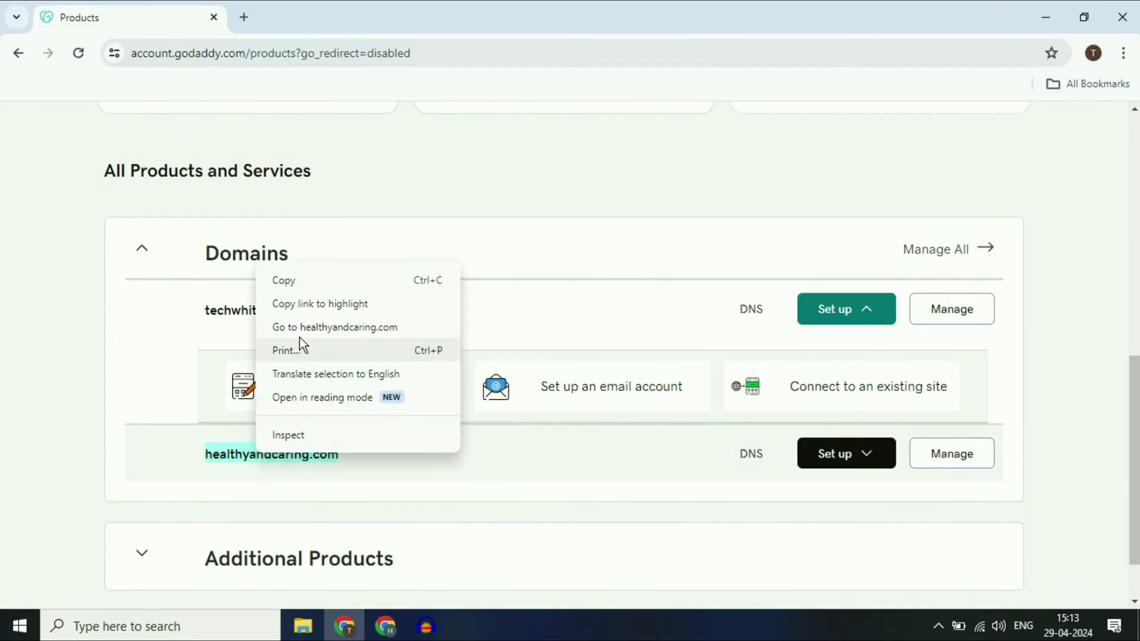
left_click(286, 280)
Step: Return to Google Sites and enter healthyandcaring.com as the custom domain with the www prefix
left_click(385, 626)
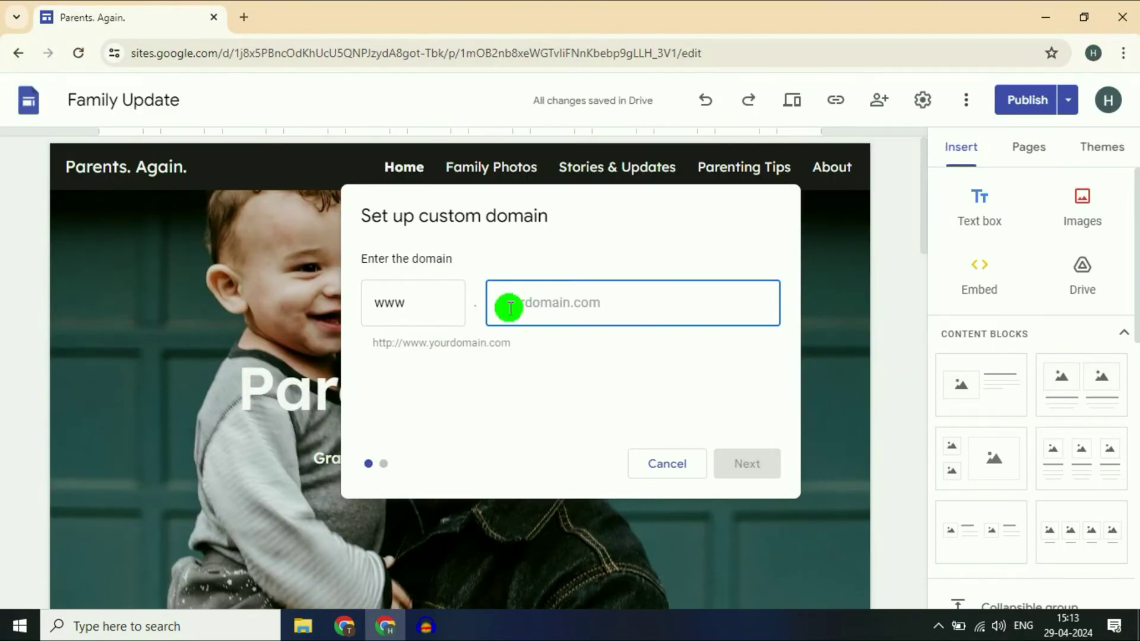
right_click(510, 308)
left_click(543, 473)
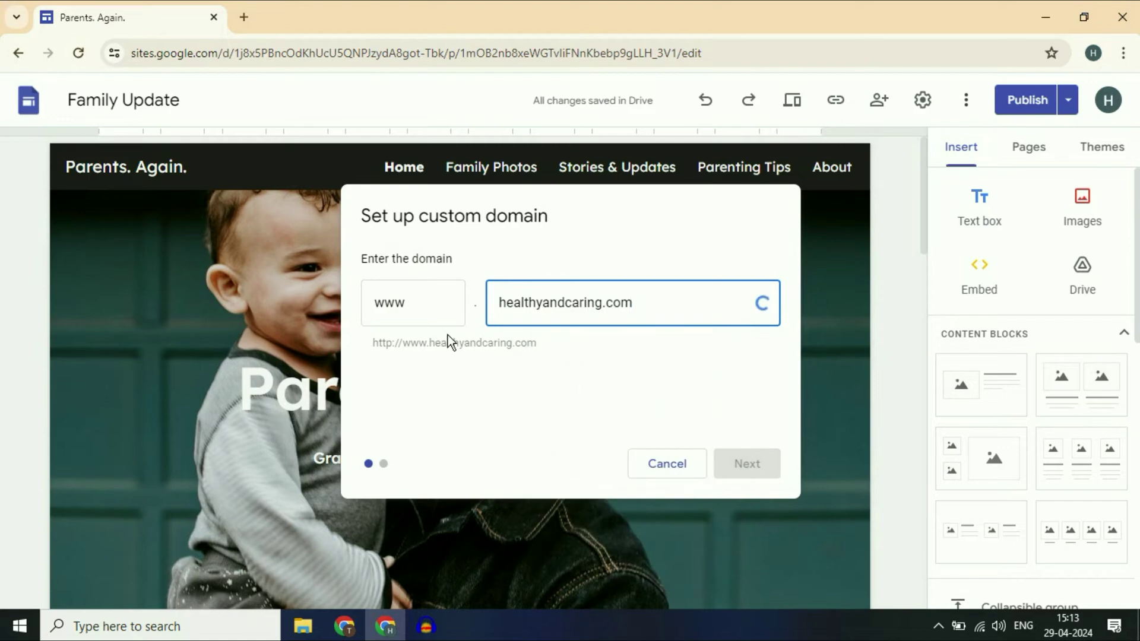
left_click_drag(500, 303, 661, 335)
left_click(682, 375)
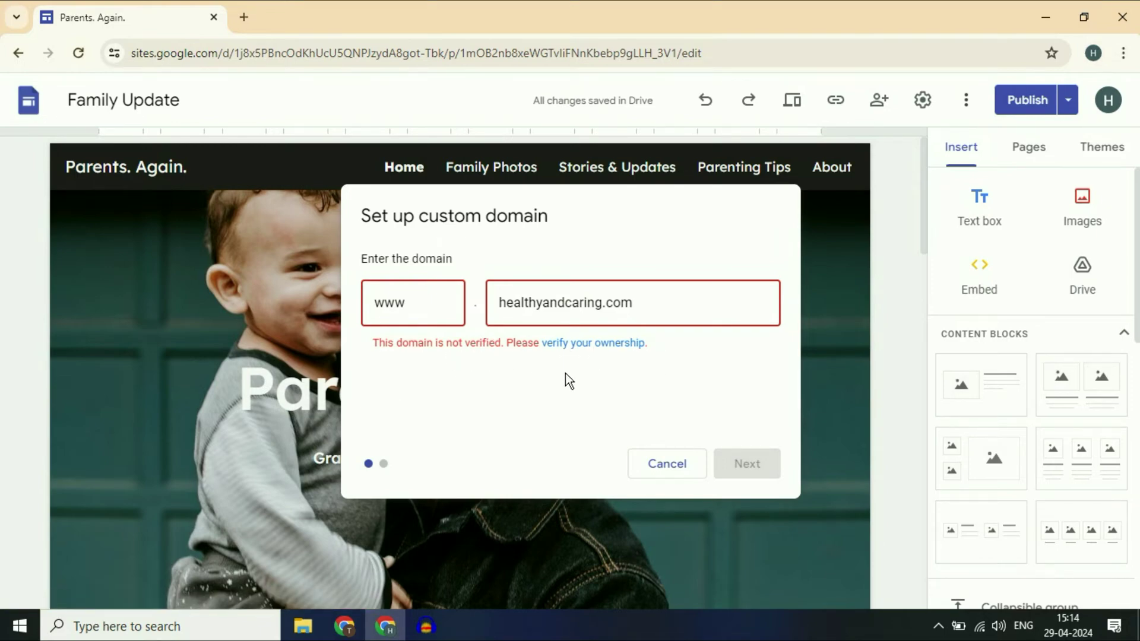
Step: Follow the ownership verification link to Google Search Console and compare it with the custom domain setup in Google Sites
left_click(608, 346)
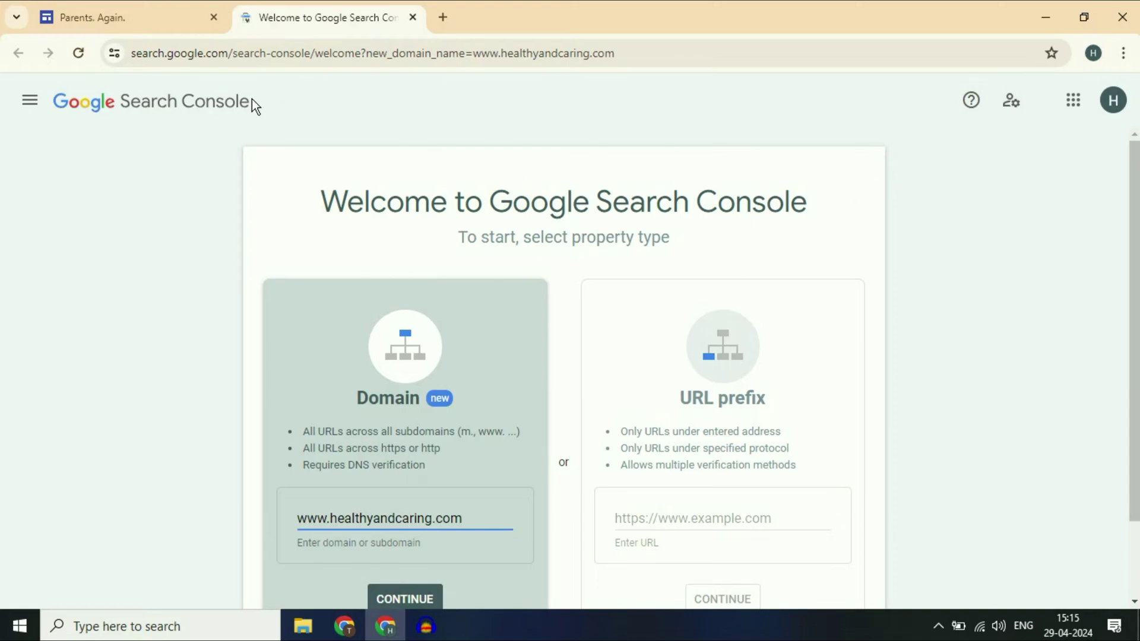
left_click(105, 15)
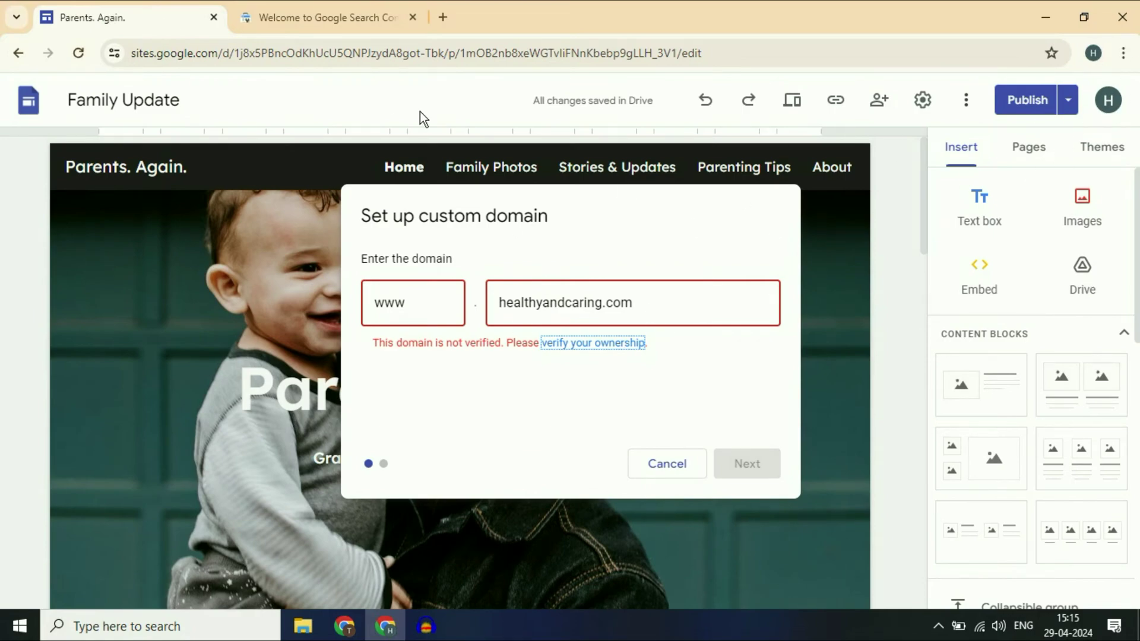
left_click(303, 18)
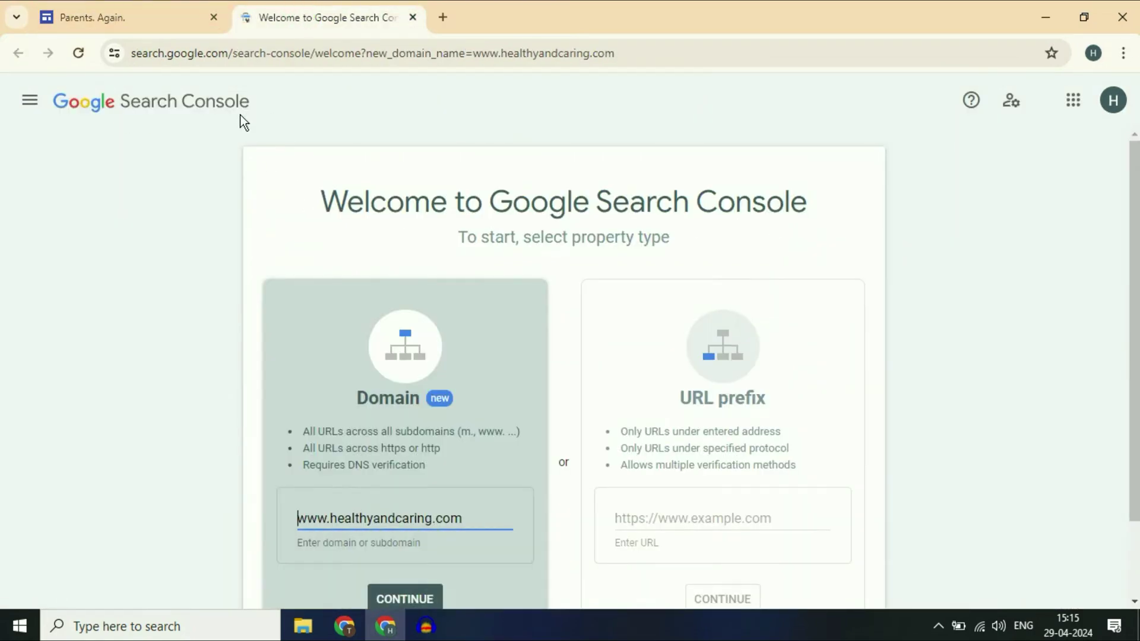
left_click(125, 19)
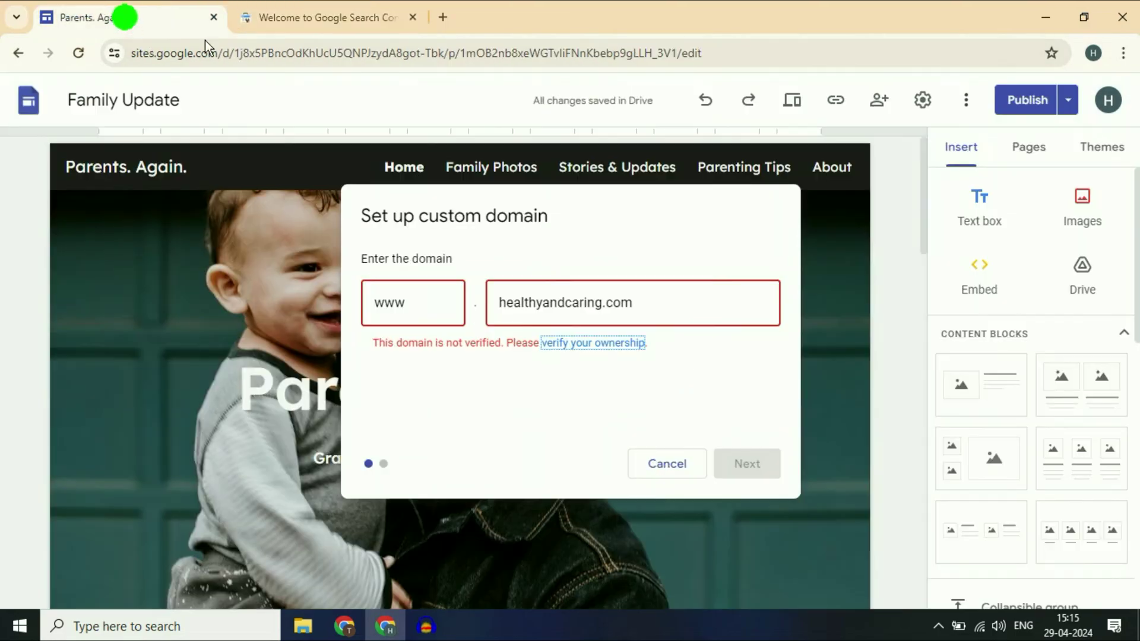
left_click(332, 19)
scroll(481, 202, "down", 2)
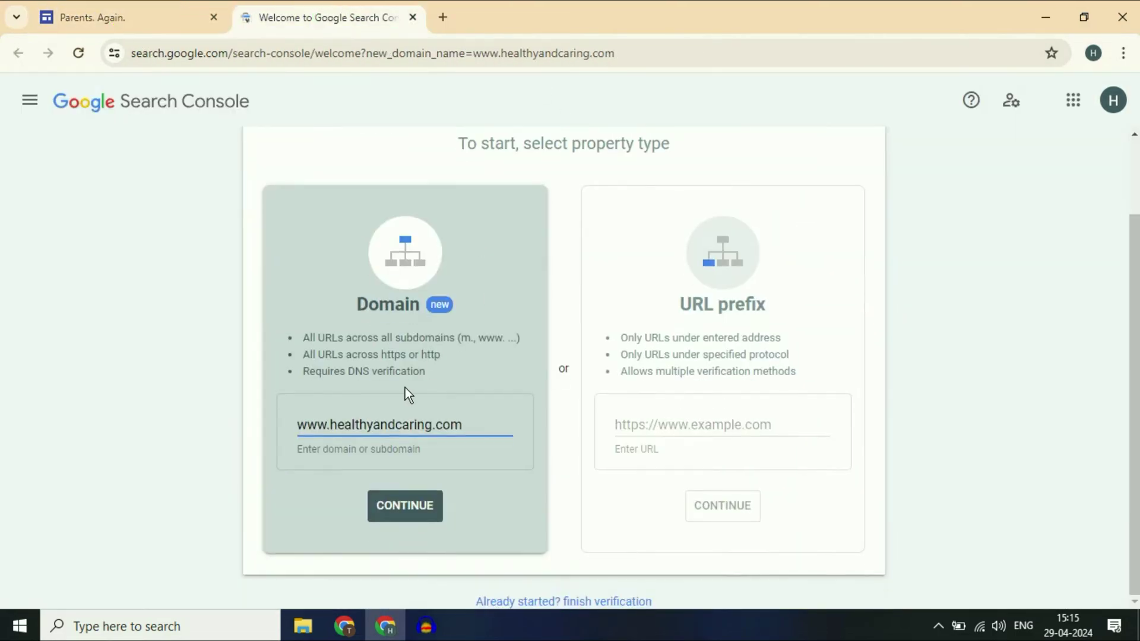
left_click(453, 428)
left_click_drag(479, 426, 266, 427)
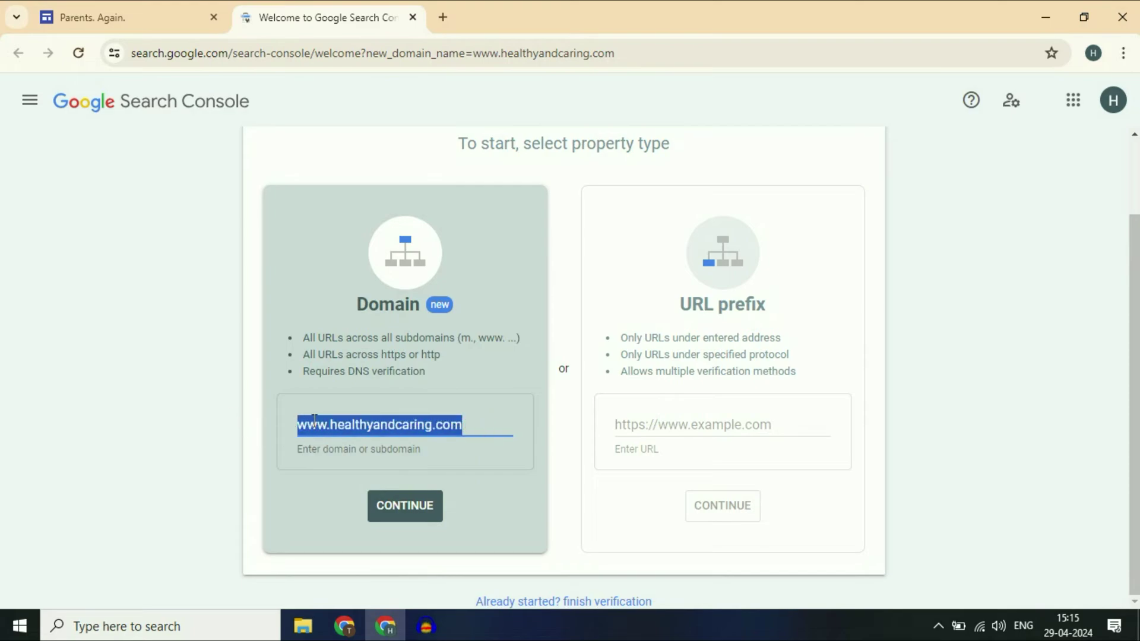
left_click(483, 425)
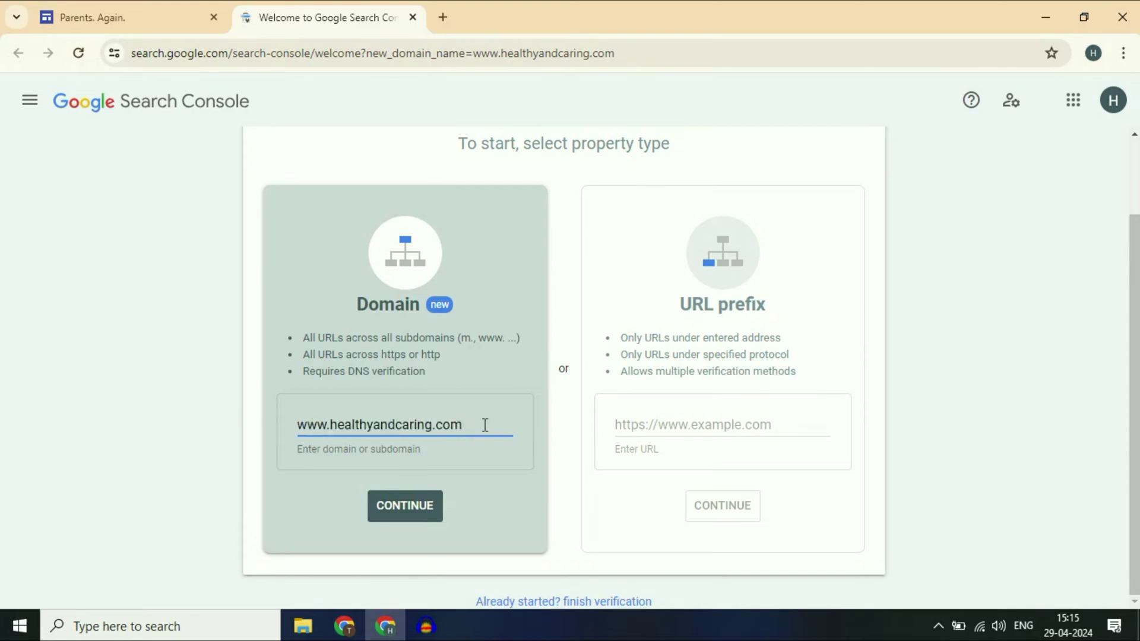
mouse_move(486, 427)
left_mouse_down()
mouse_move(276, 456)
mouse_move(255, 434)
left_mouse_up()
left_click(265, 427)
left_click(415, 505)
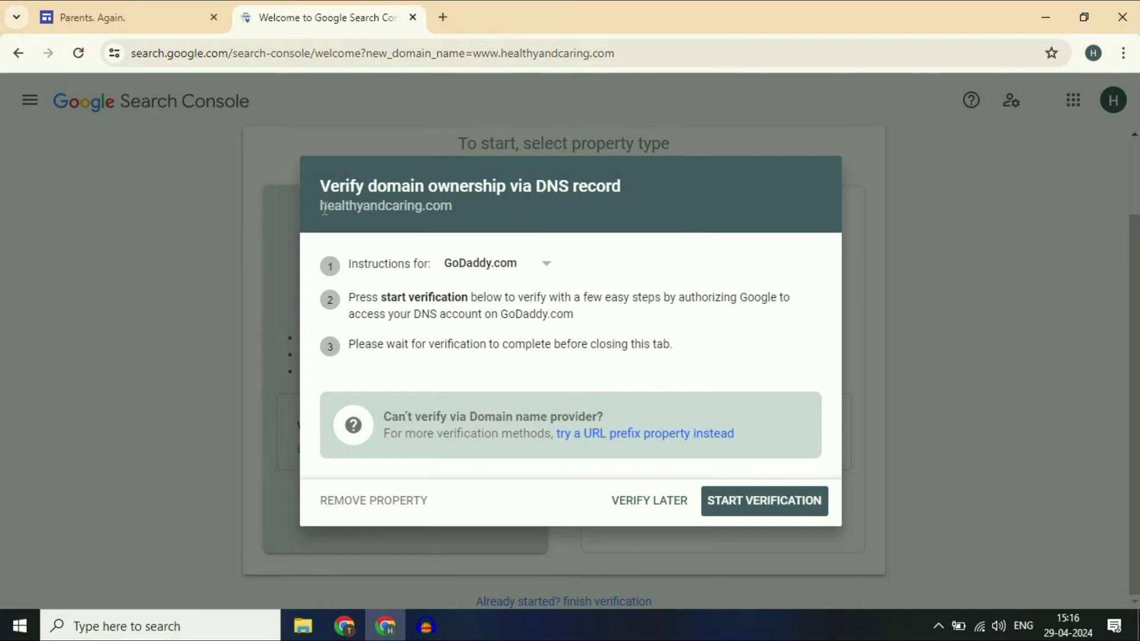
Step: Examine the domain name and the available provider choices in the DNS ownership verification dialog
left_click_drag(320, 206, 439, 203)
left_click(468, 206)
left_click(551, 265)
left_click(550, 262)
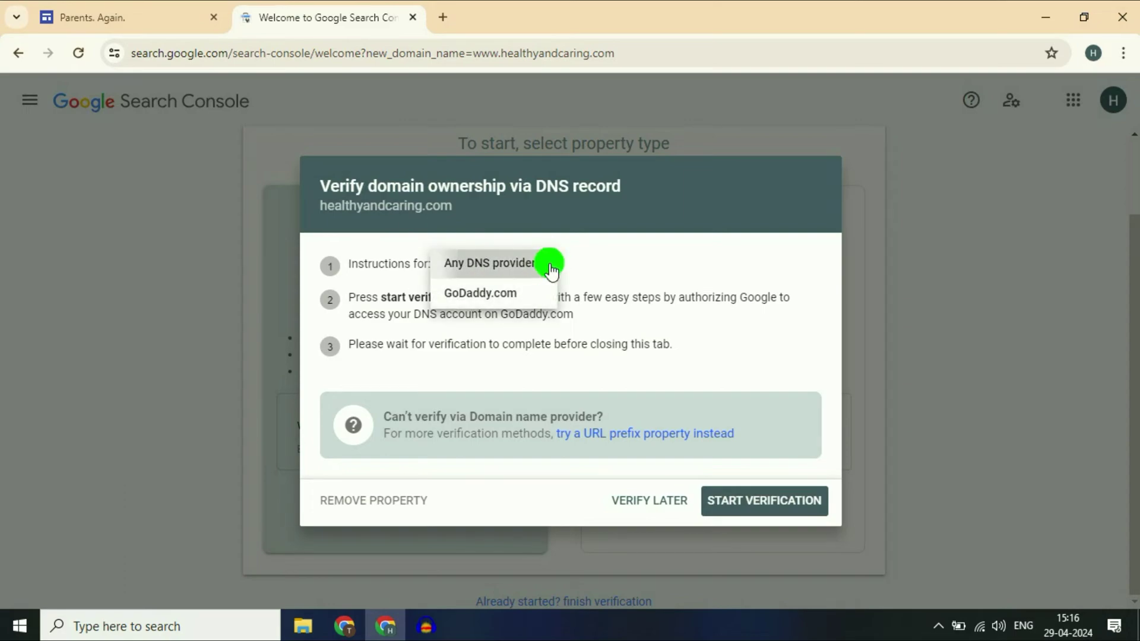
left_click(543, 215)
left_click(519, 242)
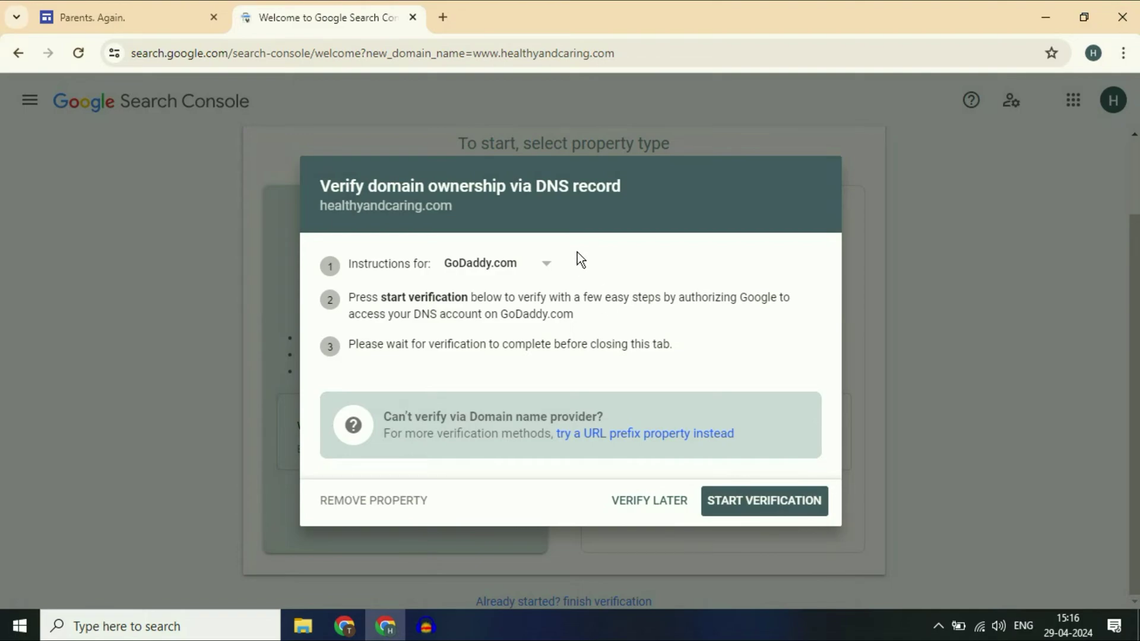
Step: Set the verification instructions to Any DNS provider and the record type to CNAME
left_click(543, 265)
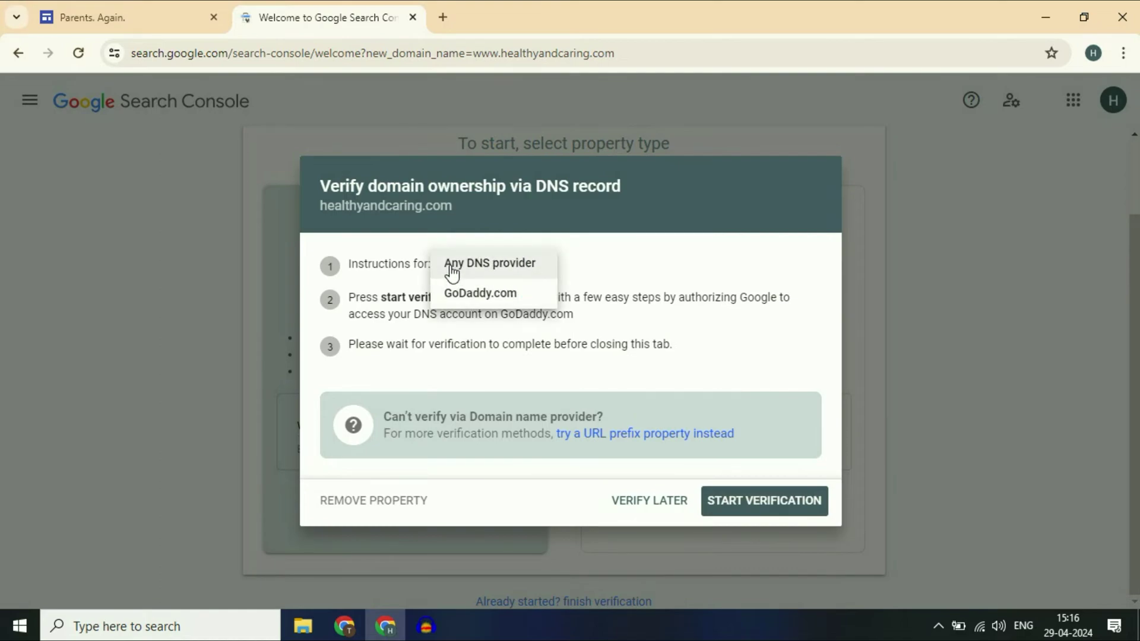
left_click(510, 264)
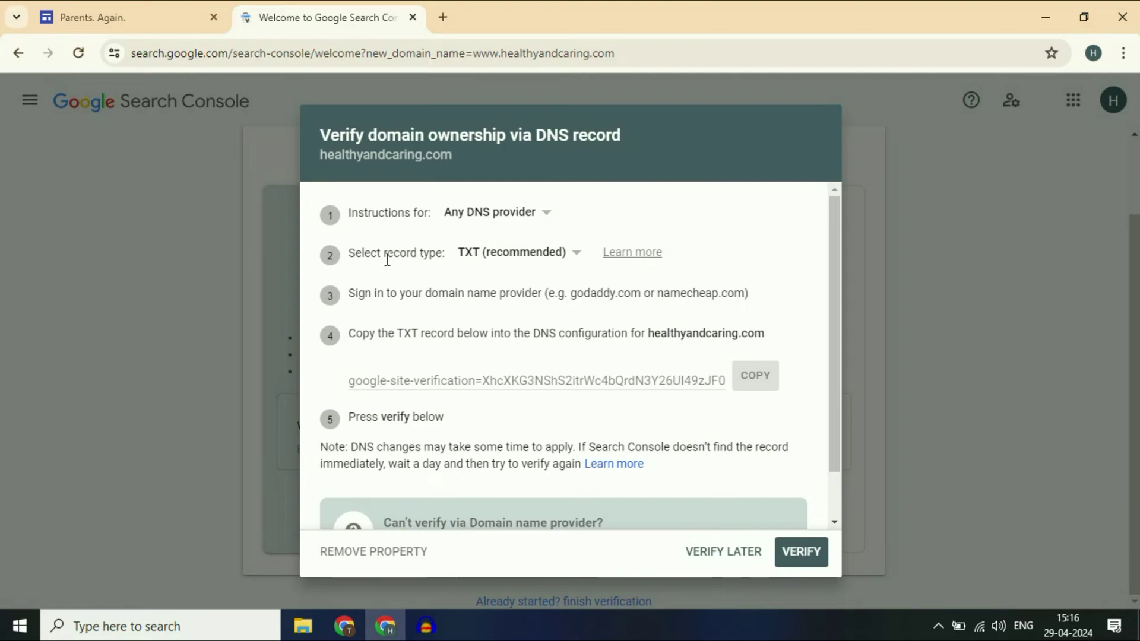
left_click(567, 256)
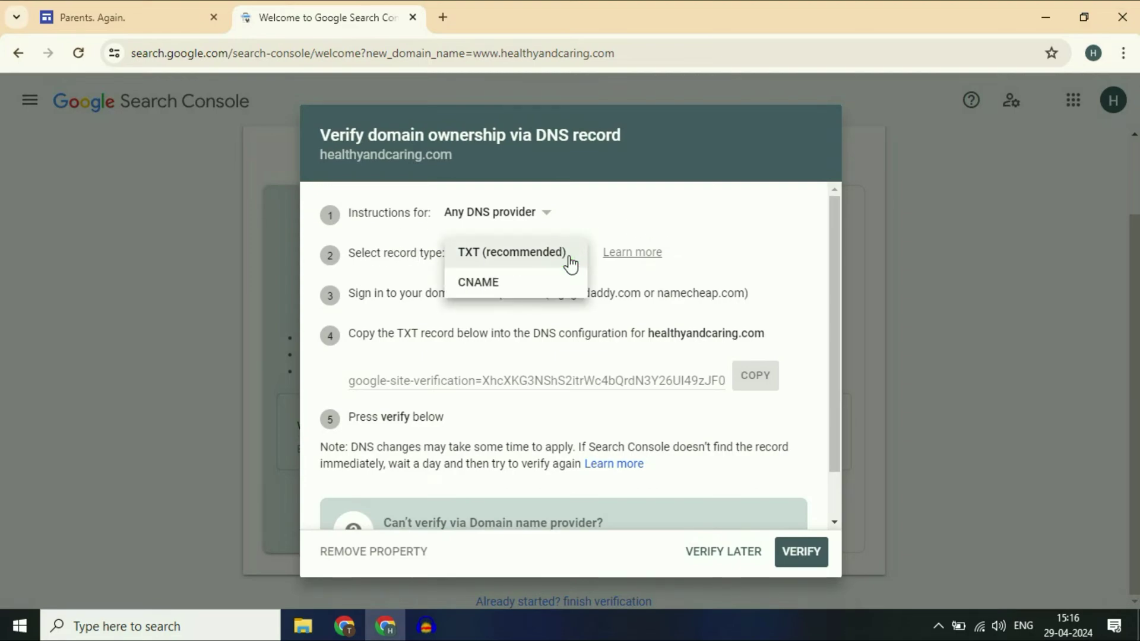
left_click(502, 284)
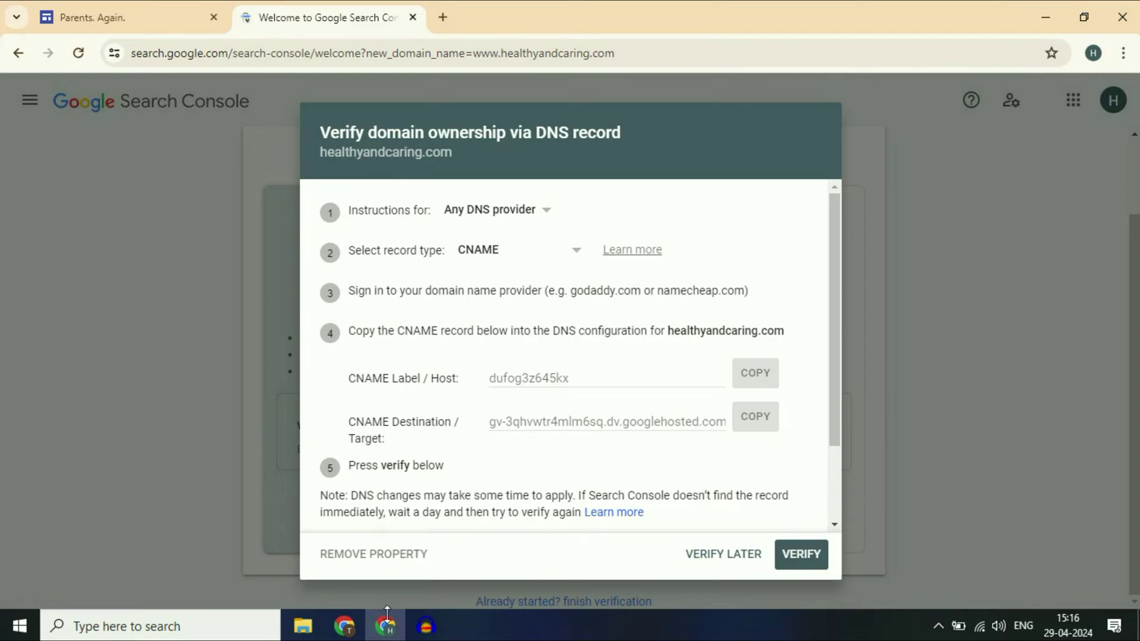
Step: Switch to the GoDaddy products page and open the DNS management of healthyandcaring.com
left_click(344, 626)
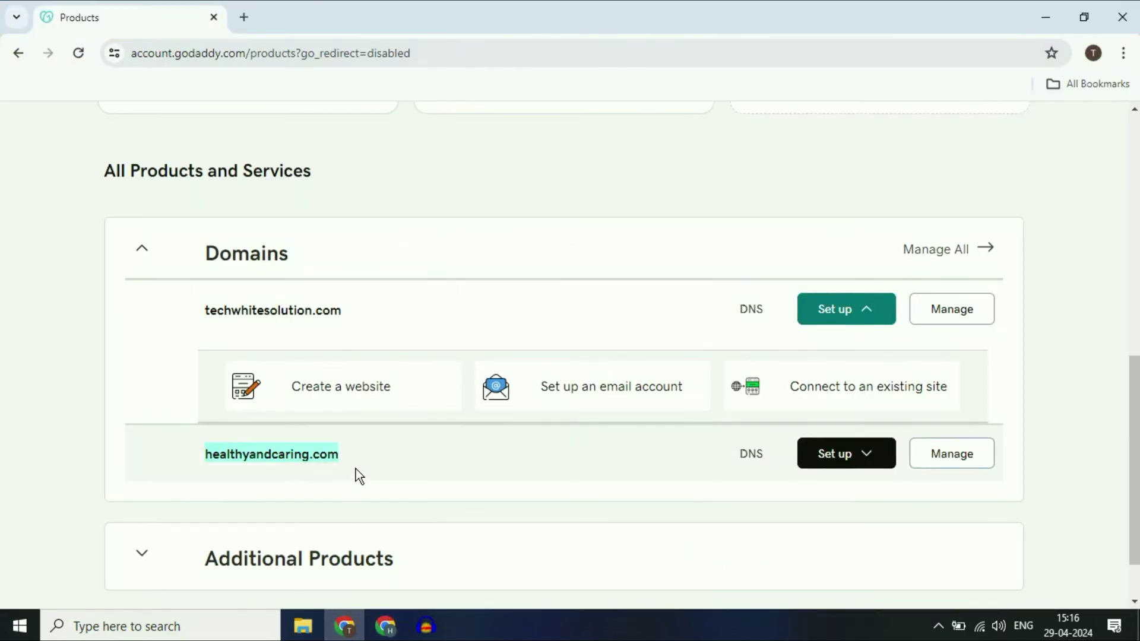
left_click(285, 470)
left_click_drag(209, 454, 358, 463)
left_click(425, 476)
left_click(754, 461)
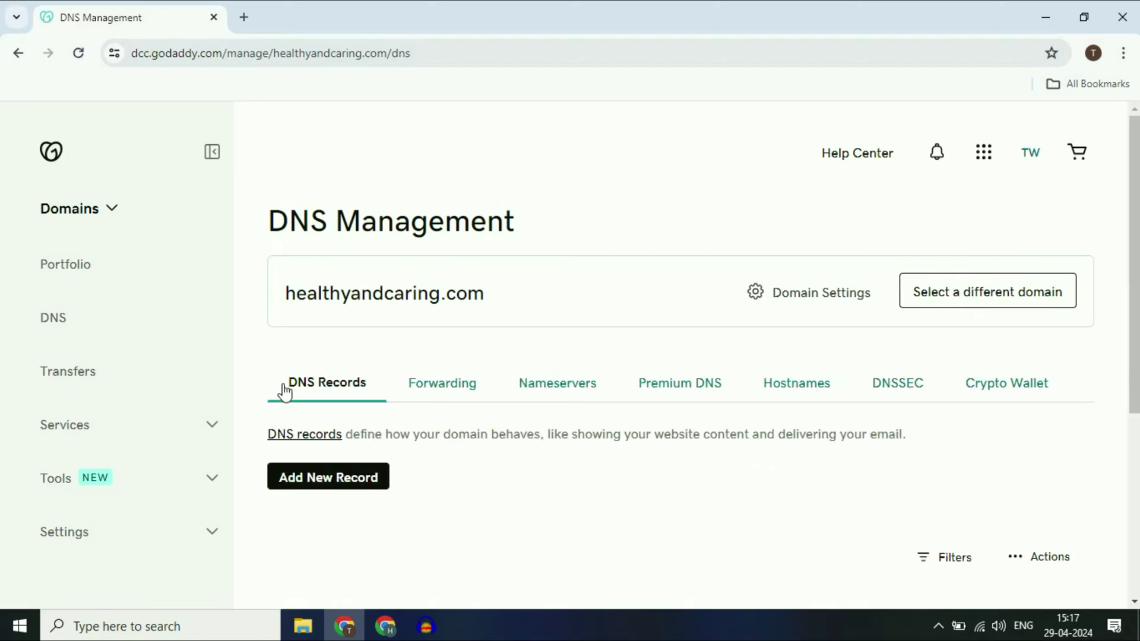
Step: Start a new DNS record for healthyandcaring.com and set its type to CNAME
scroll(368, 403, "down", 1)
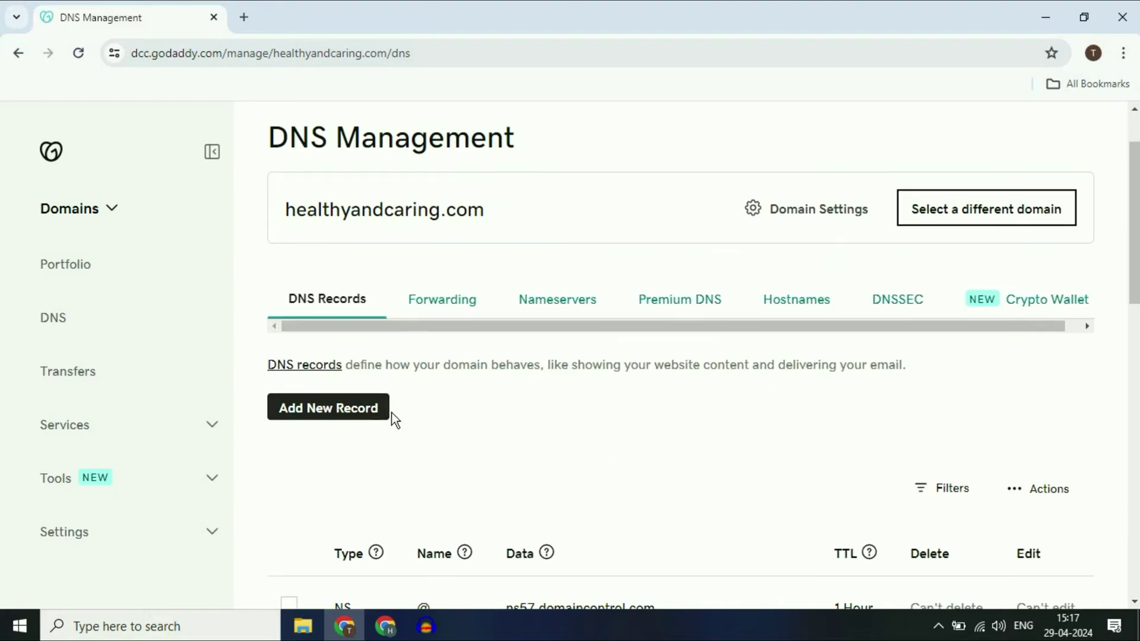
left_click(339, 407)
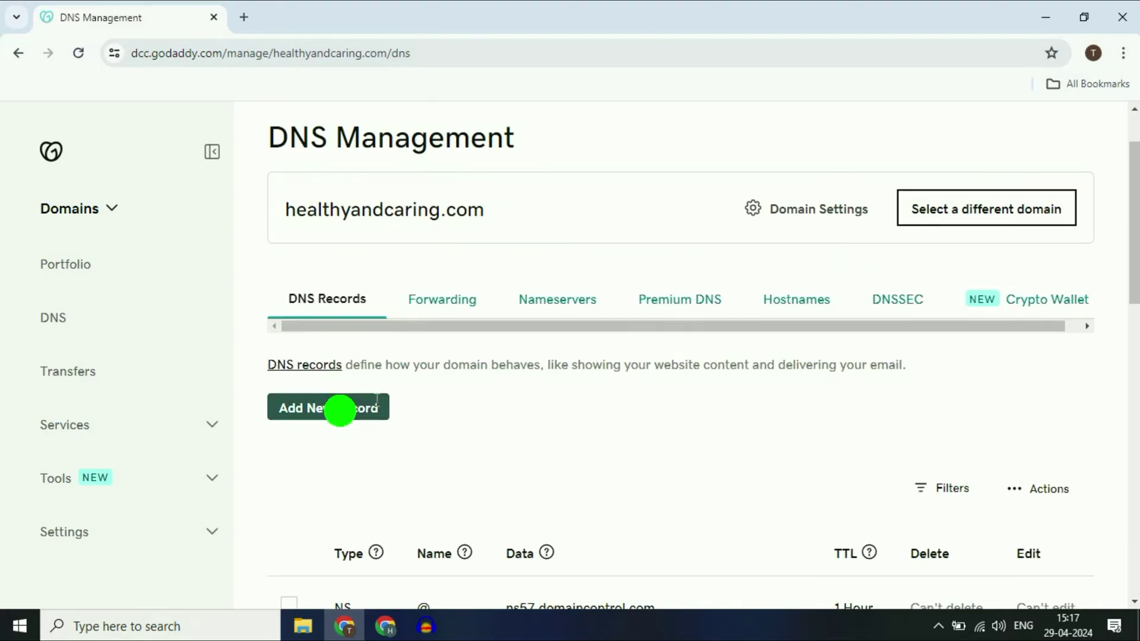
scroll(525, 365, "down", 2)
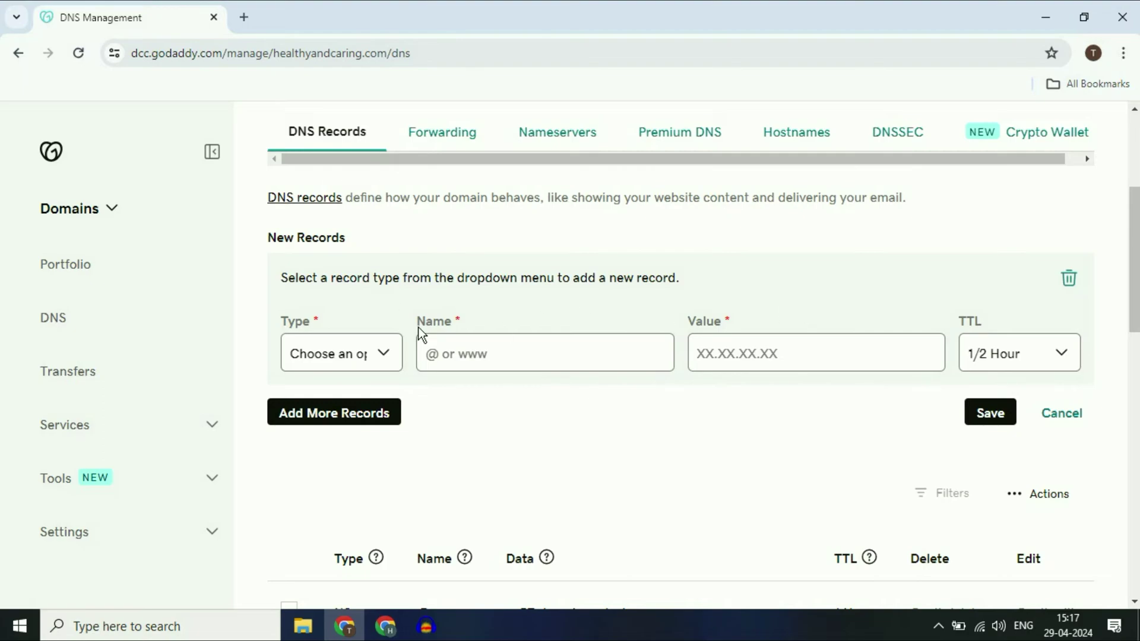
left_click(379, 353)
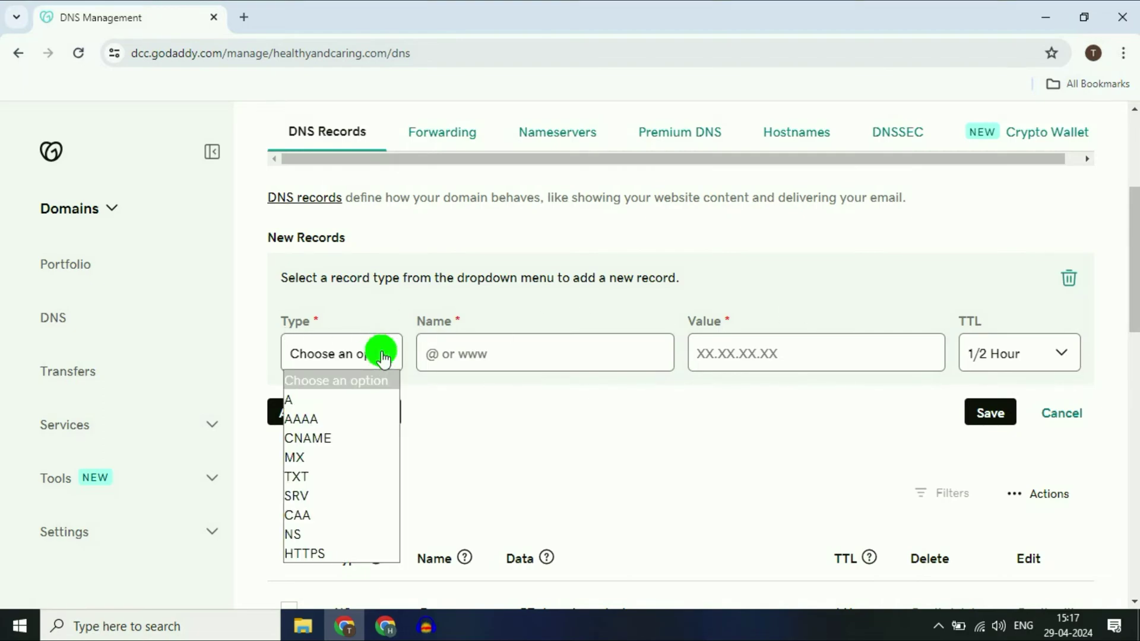
left_click(326, 440)
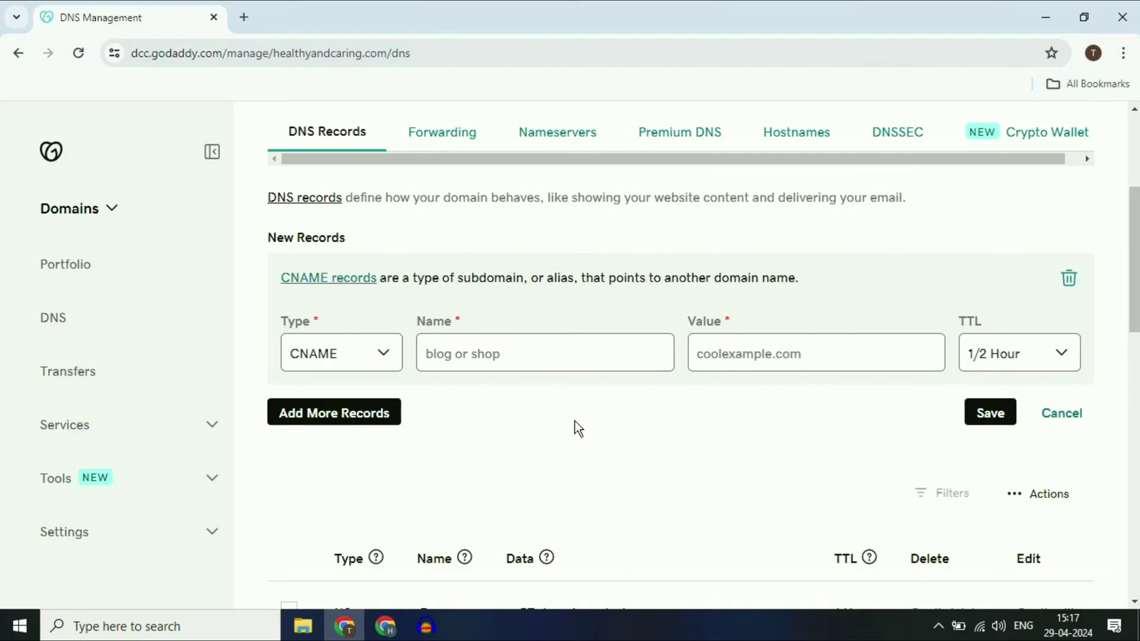
Step: Copy the CNAME Label / Host from Google Search Console and paste it as the new record's Name in GoDaddy
left_click(449, 354)
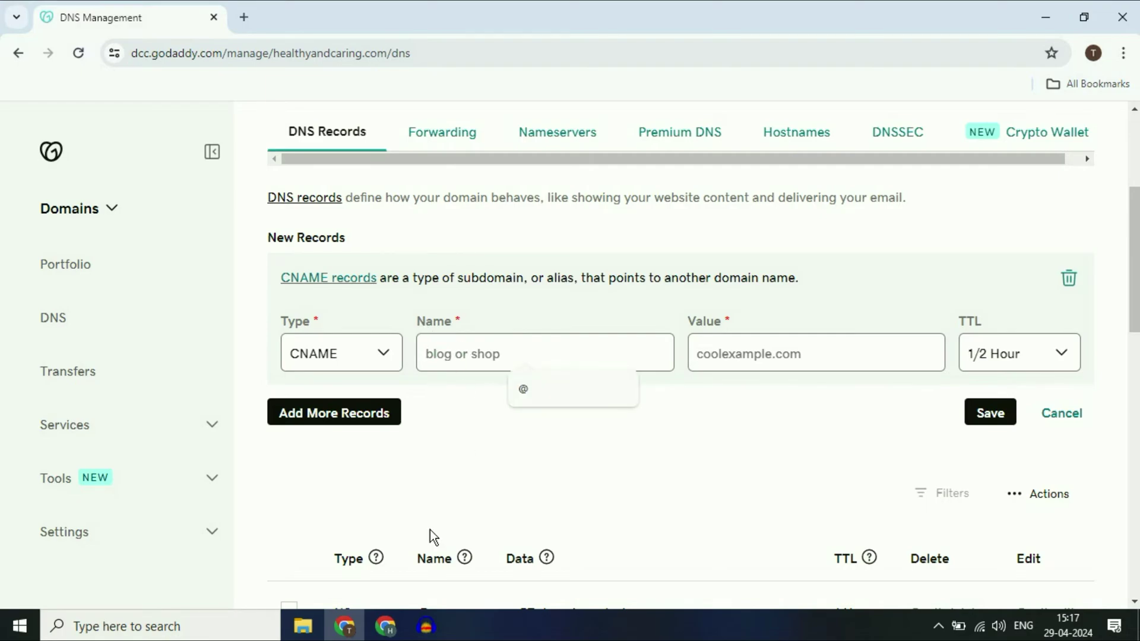
left_click(385, 627)
left_click_drag(497, 377, 599, 381)
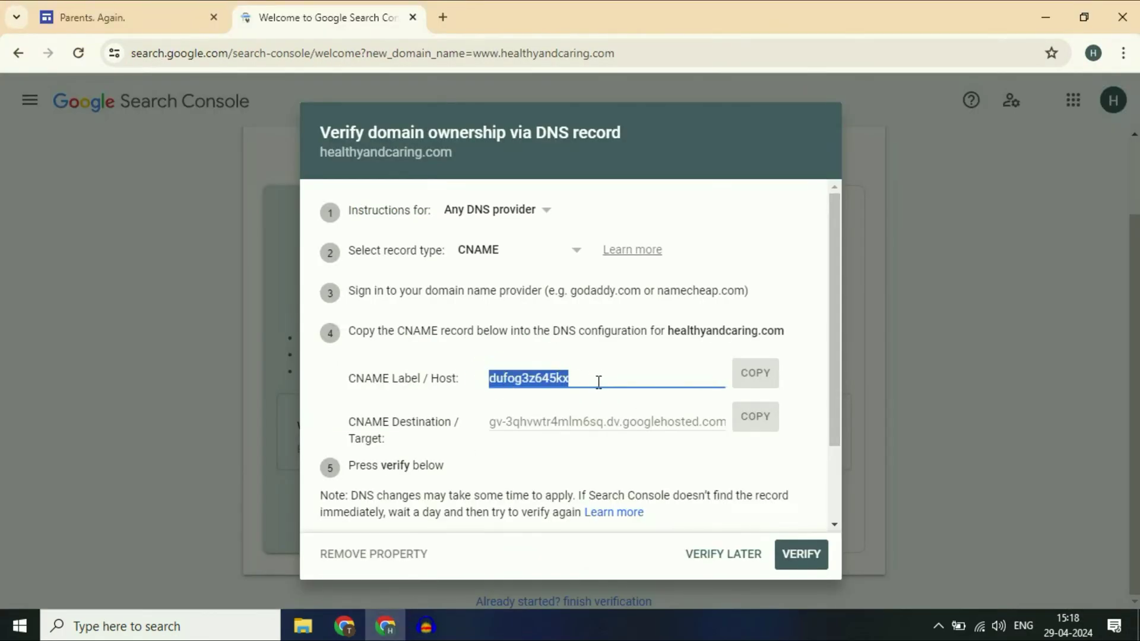
left_click(755, 374)
left_click(385, 626)
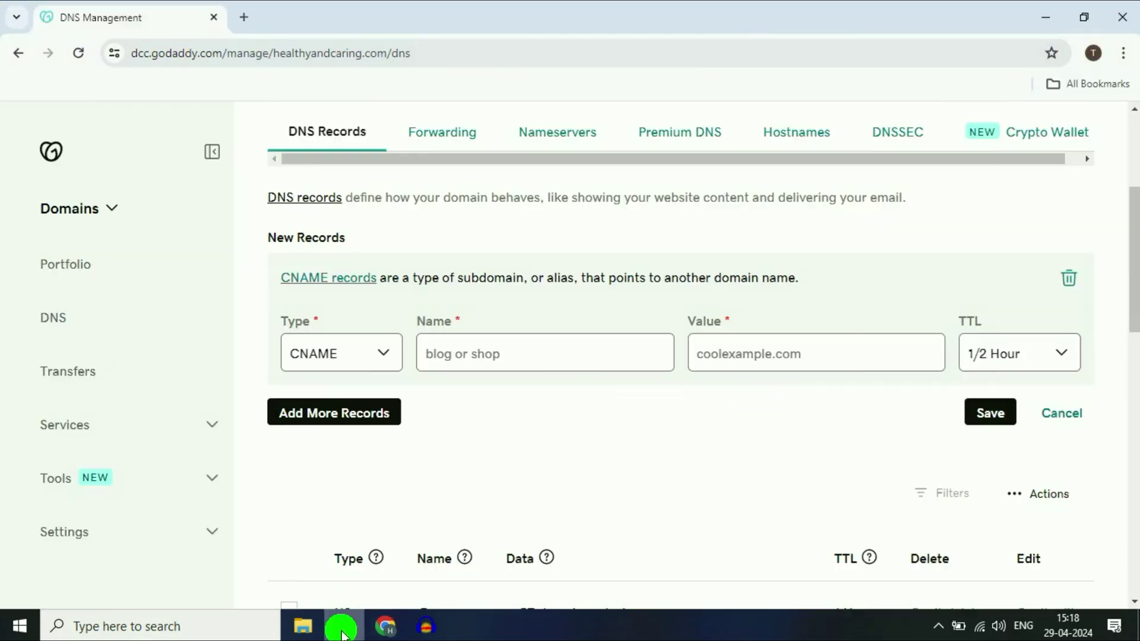
right_click(456, 358)
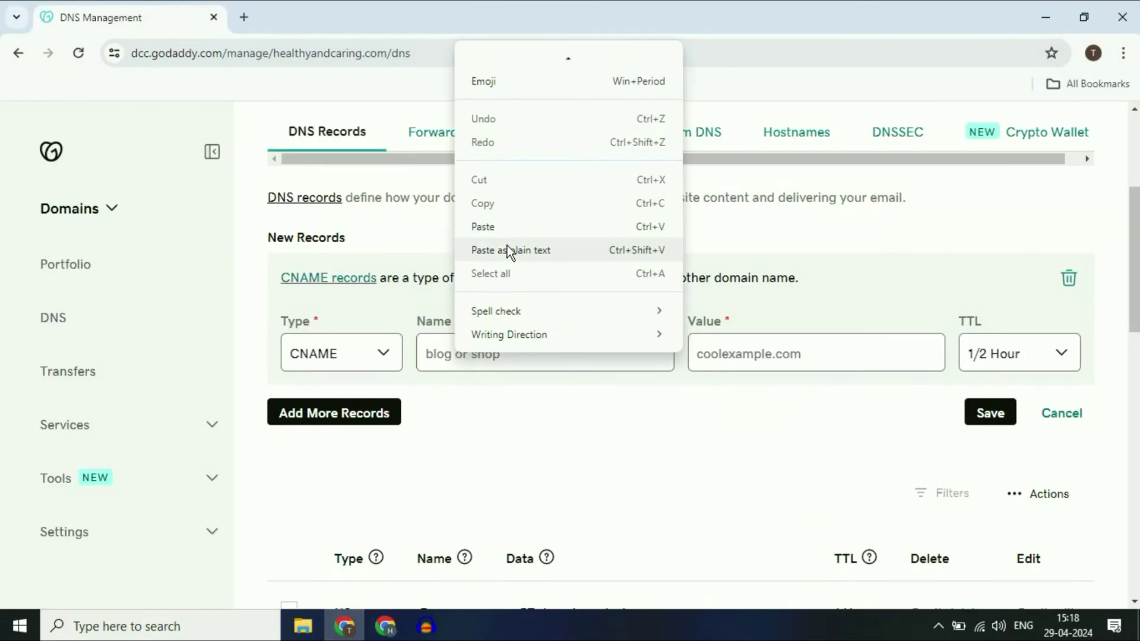
left_click(507, 226)
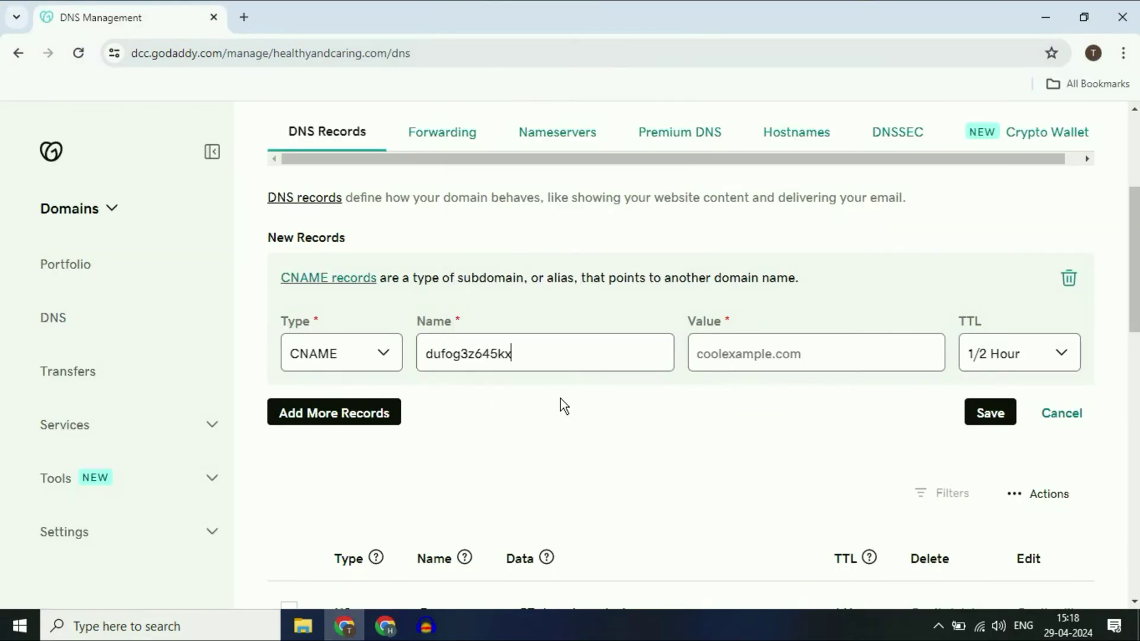
Step: Copy the CNAME Destination / Target from Search Console into the GoDaddy record's Value and save the record with a 1/2 Hour TTL
left_click(761, 355)
left_click(386, 626)
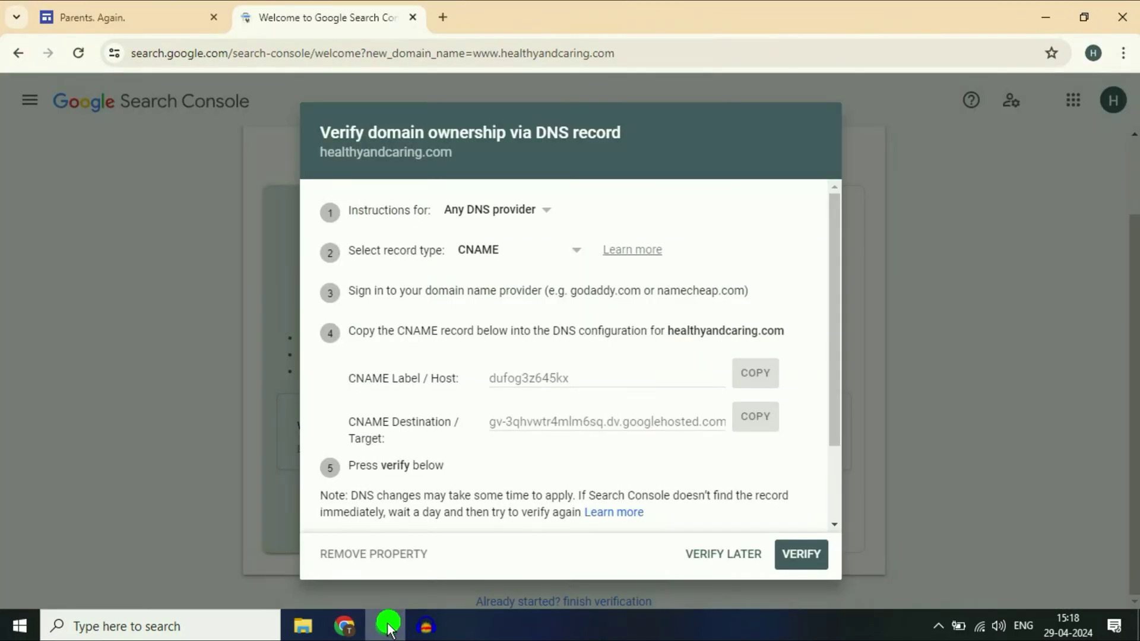
left_click(755, 416)
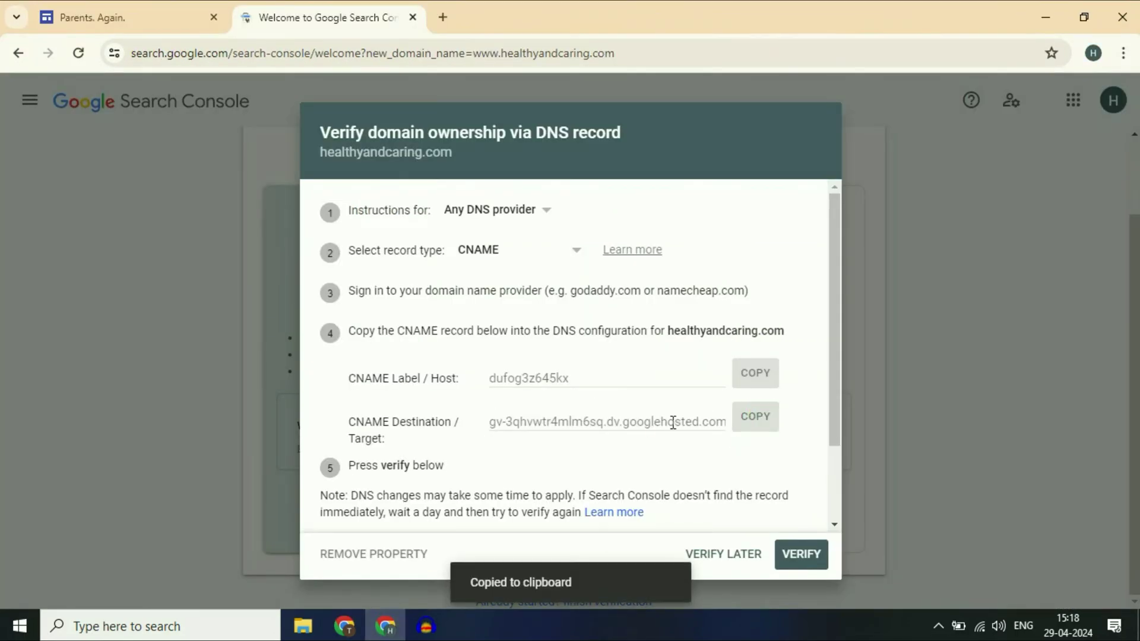
left_click(345, 626)
right_click(715, 349)
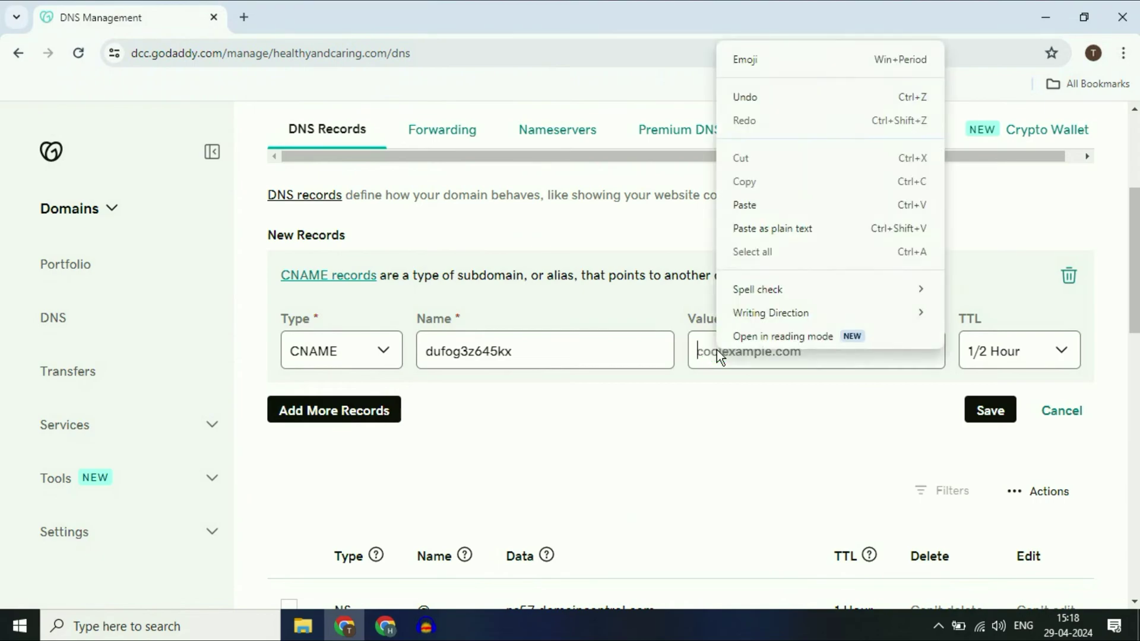
left_click(764, 226)
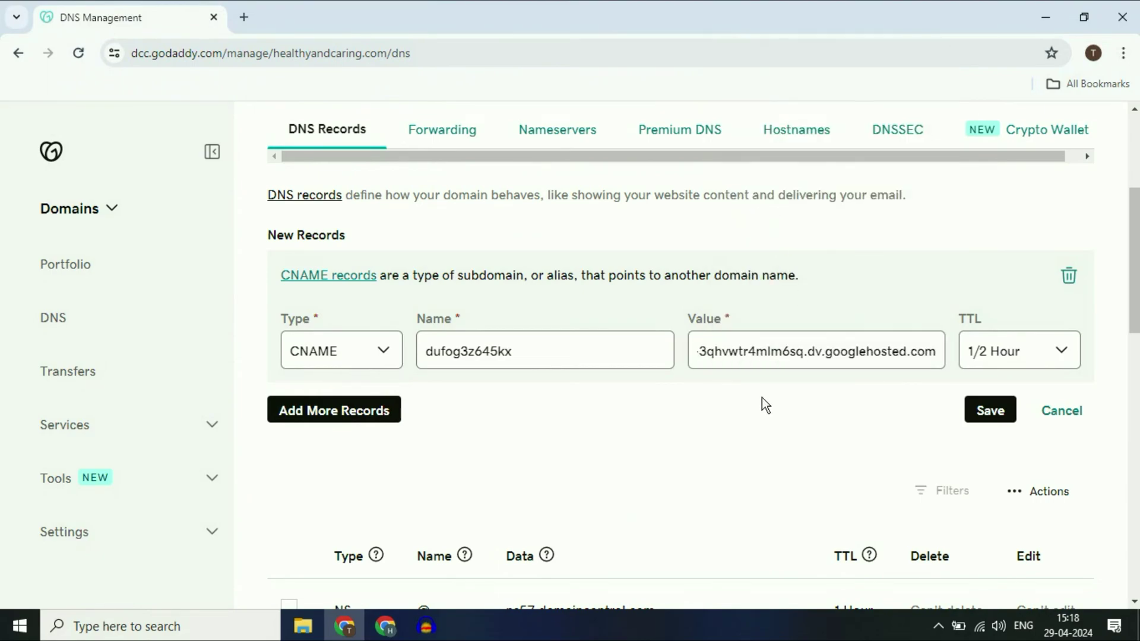
left_click(989, 413)
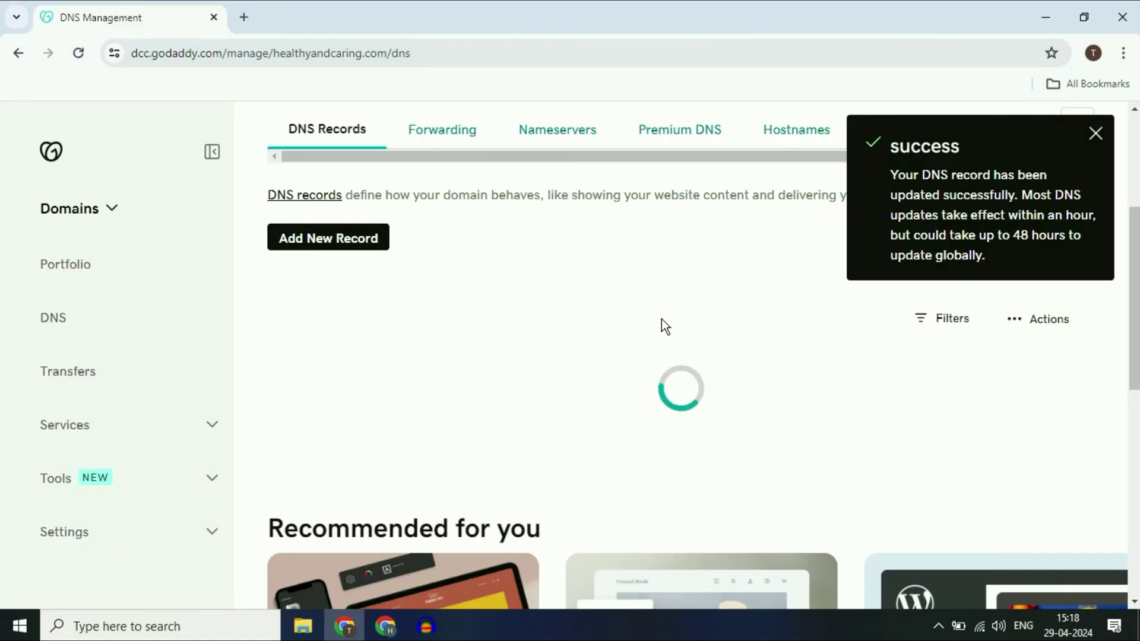
left_click(1095, 136)
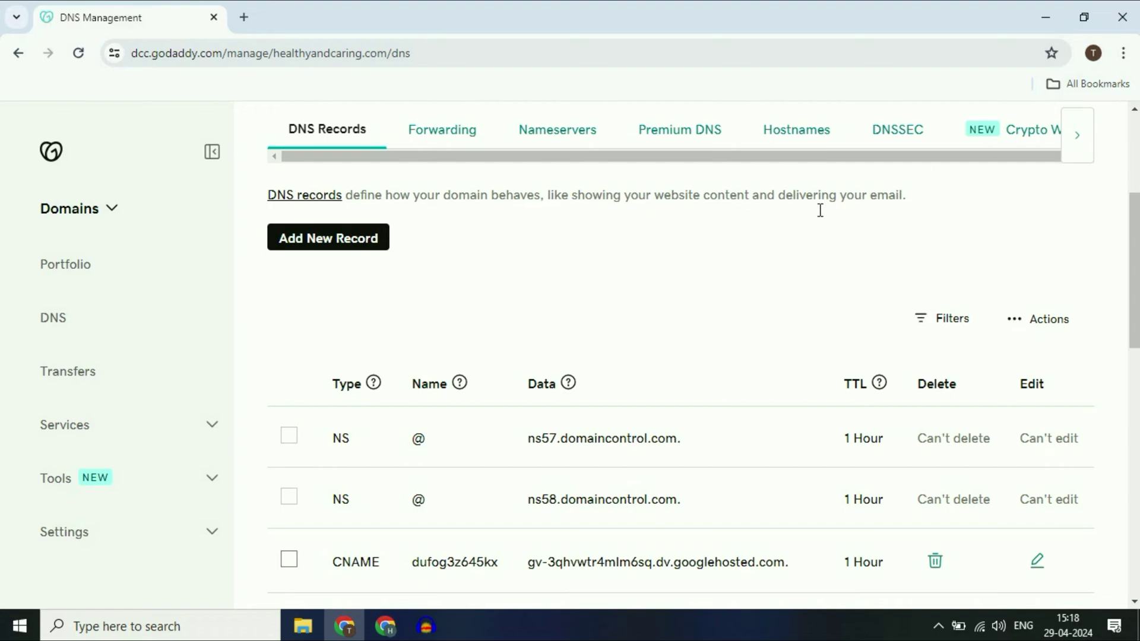
Step: Reload the DNS management page and check the new CNAME record's name and data in the records list
left_click(81, 53)
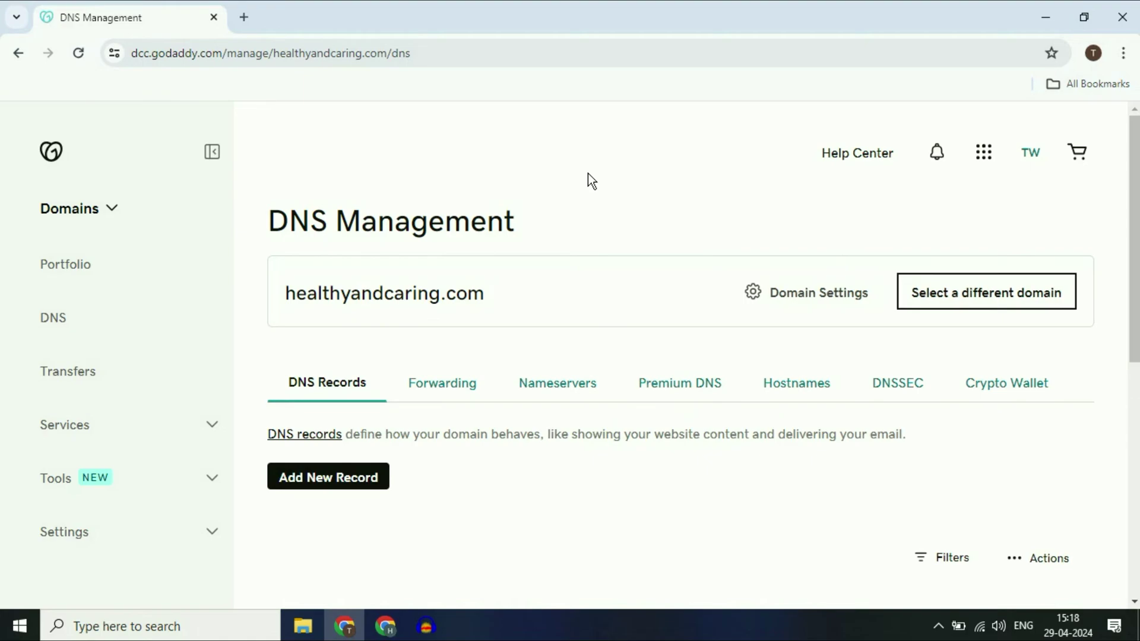
scroll(603, 293, "down", 7)
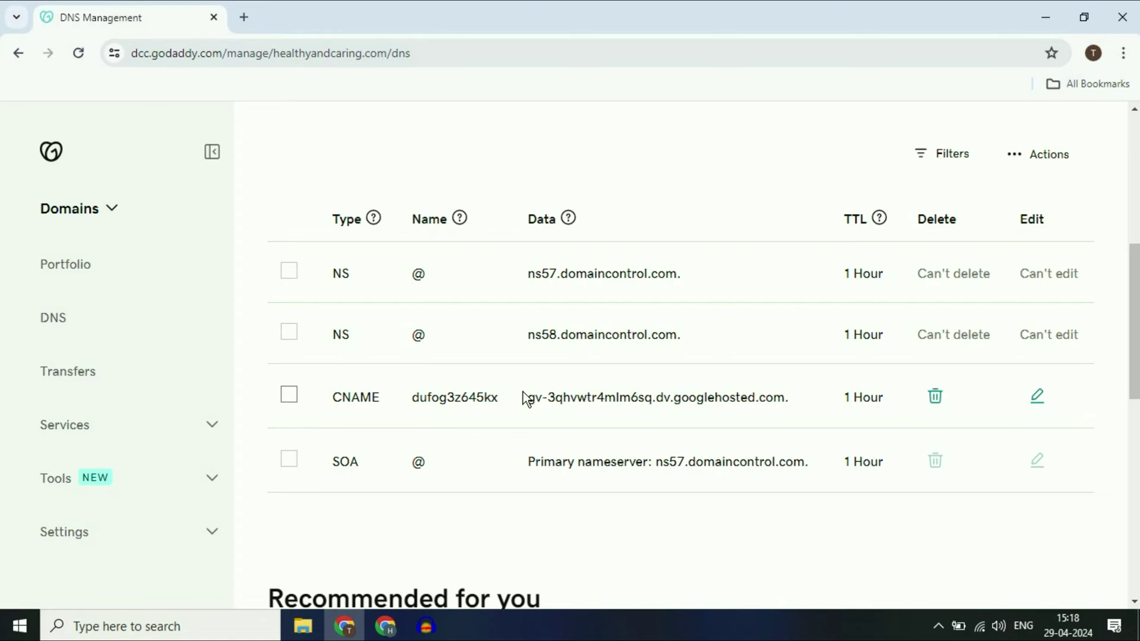
scroll(461, 309, "up", 4)
scroll(493, 355, "down", 6)
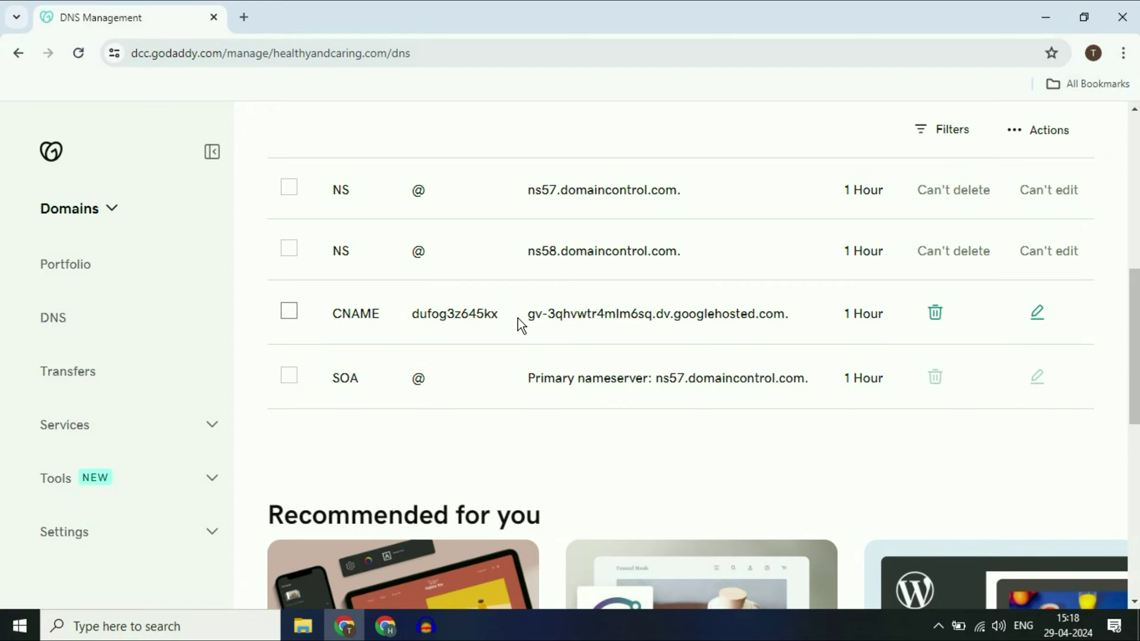
left_click(288, 315)
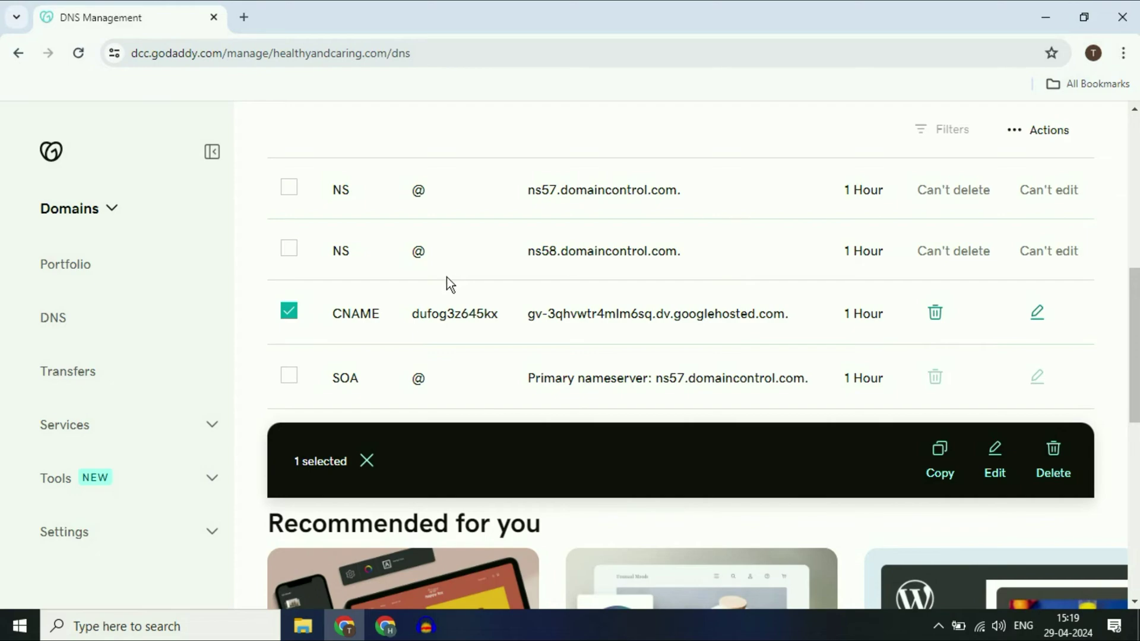
scroll(451, 414, "up", 1)
left_click(287, 397)
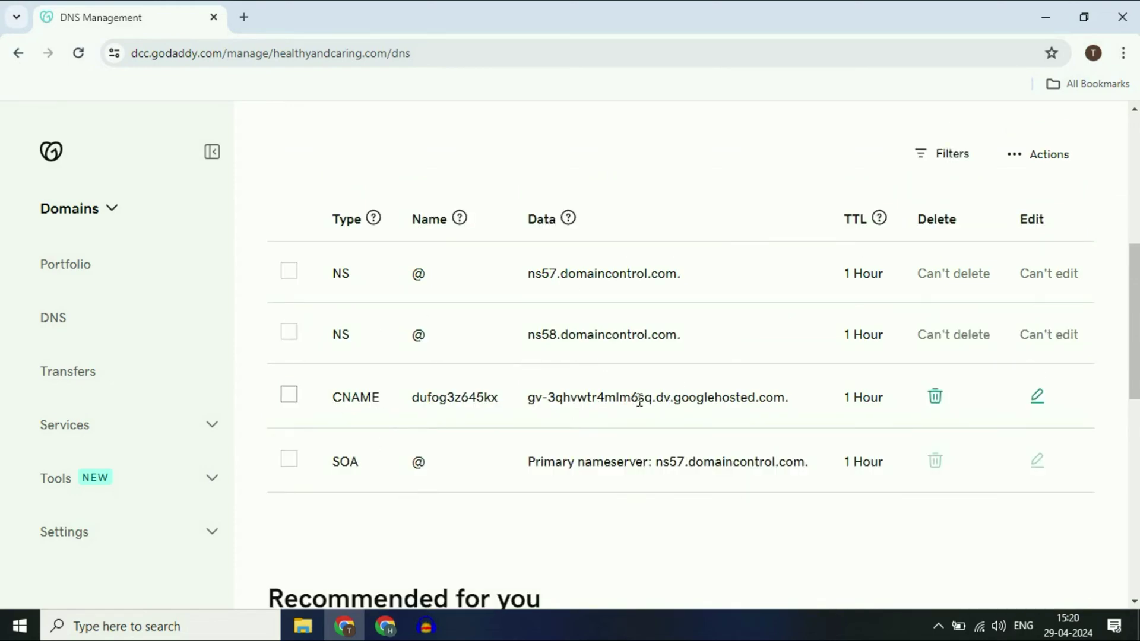
Step: Switch to Google Search Console, verify ownership of healthyandcaring.com, and close the Search Console page
left_click(388, 626)
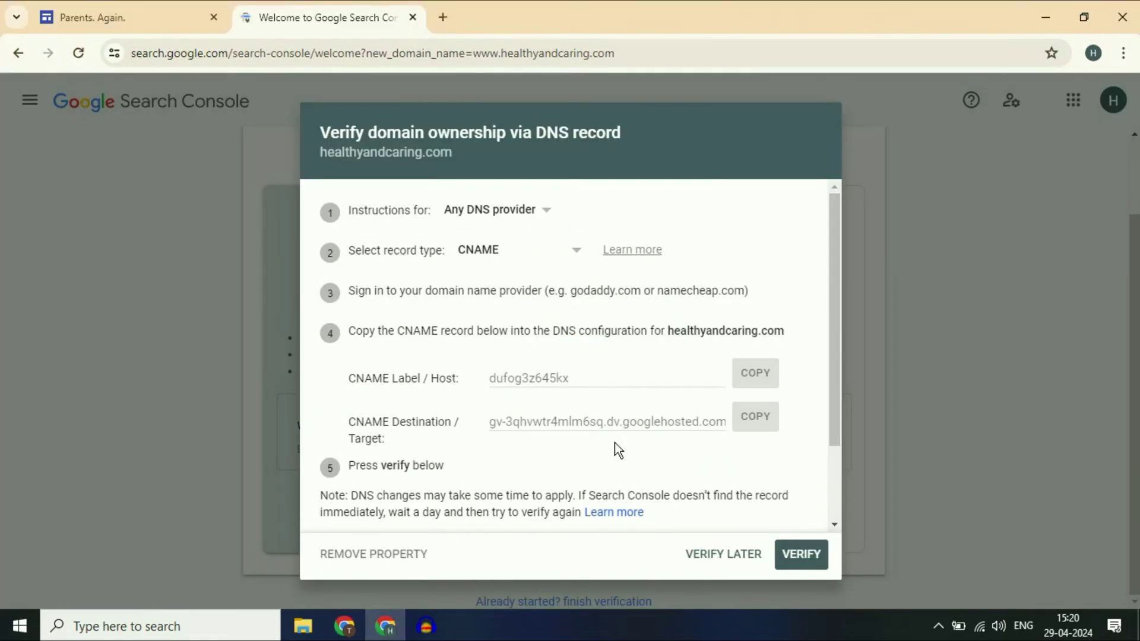
scroll(669, 429, "down", 1)
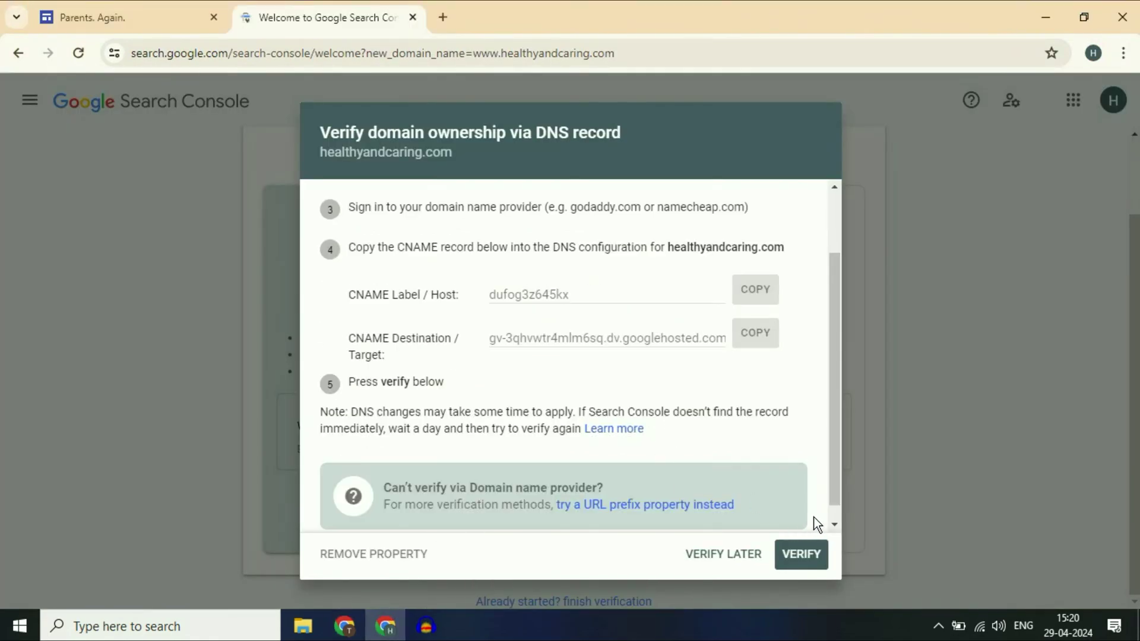
left_click(799, 564)
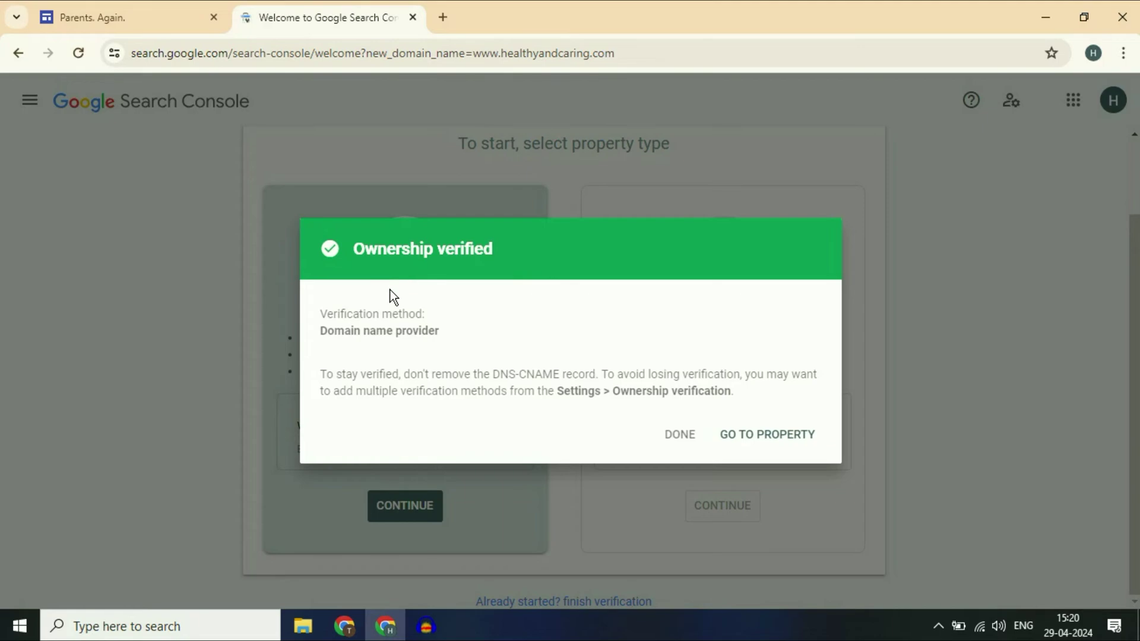
left_click(680, 435)
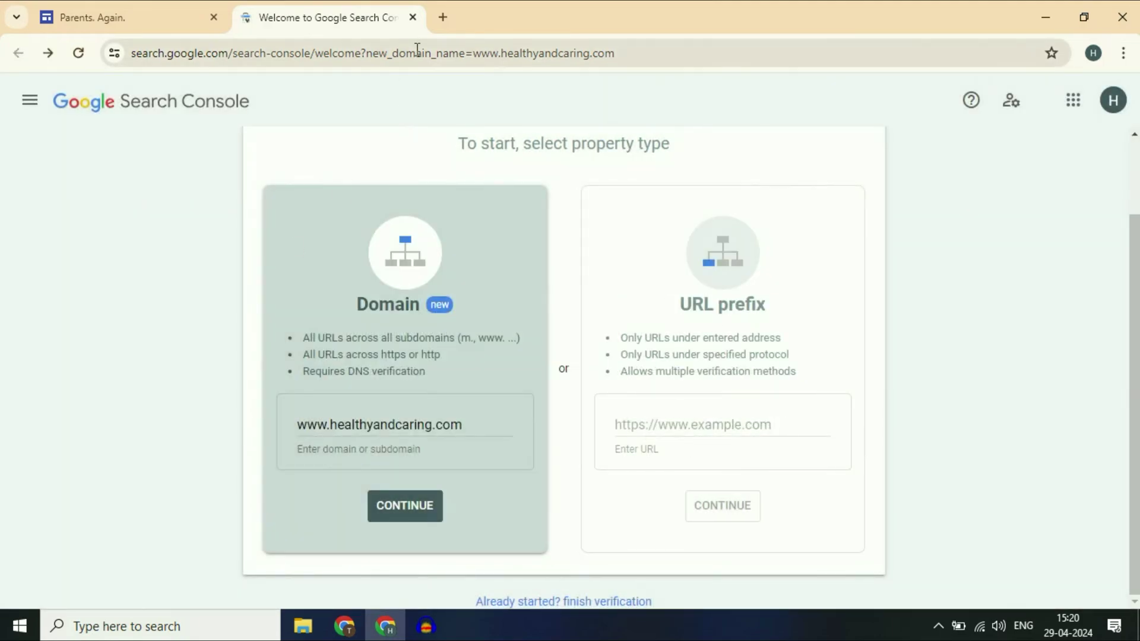
left_click(414, 21)
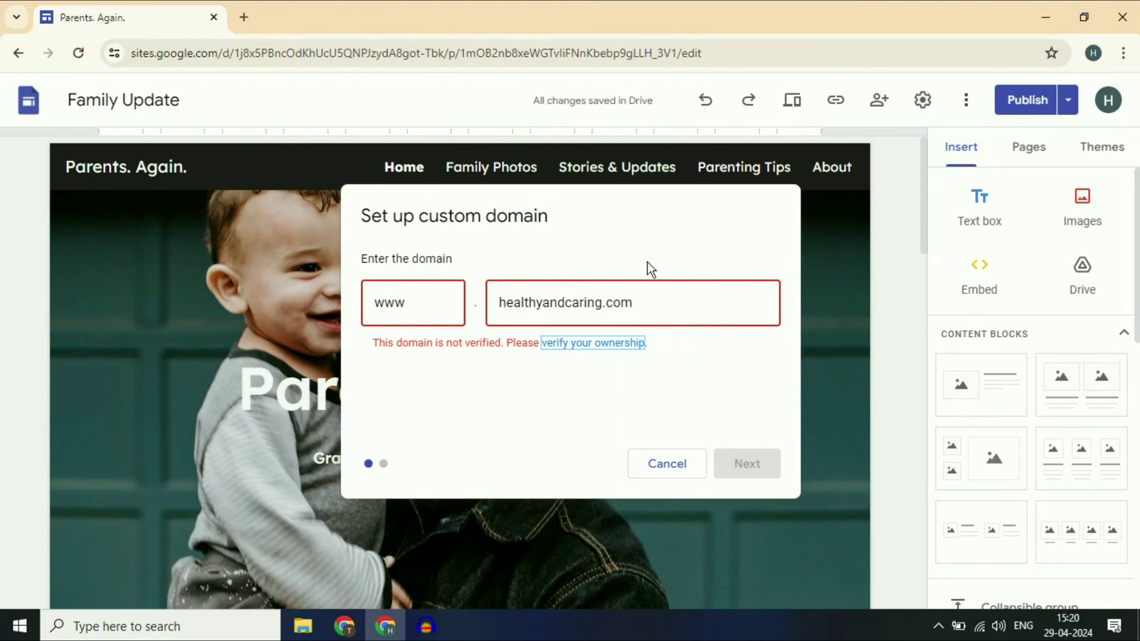
Step: Cancel the open custom domain setup in Google Sites and start a new one from the site's settings
left_click(675, 476)
left_click(841, 183)
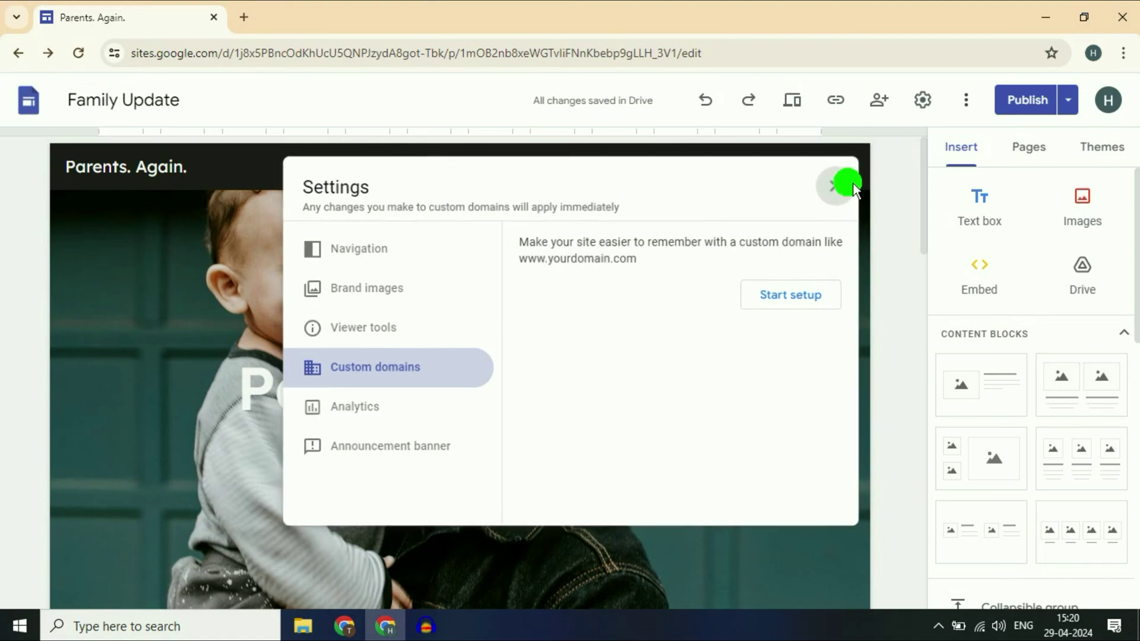
left_click(927, 105)
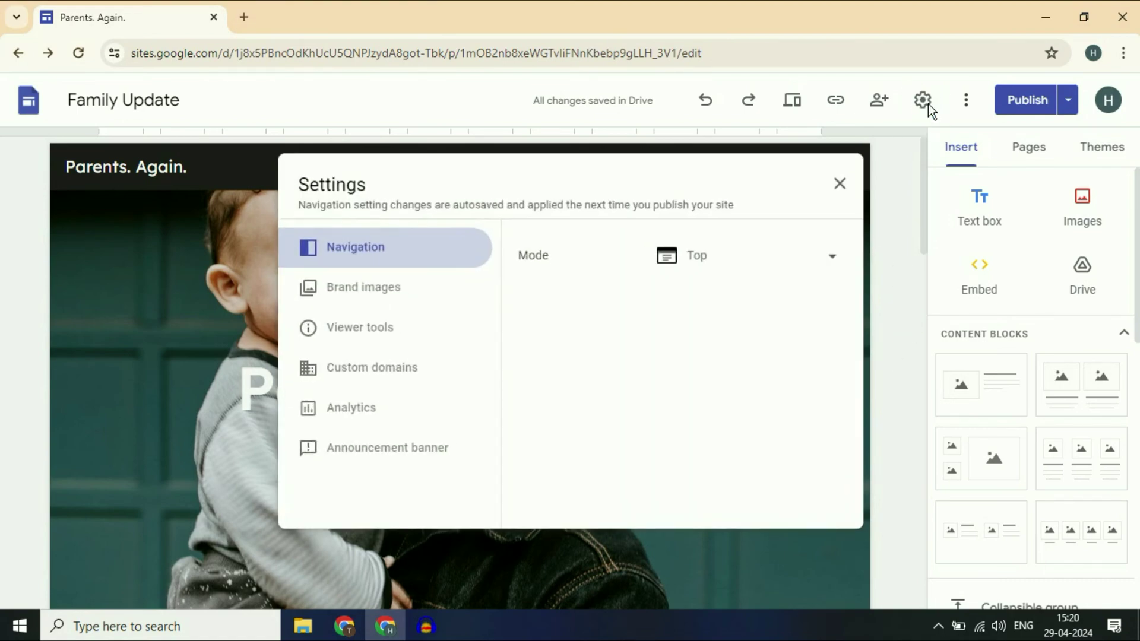
left_click(350, 374)
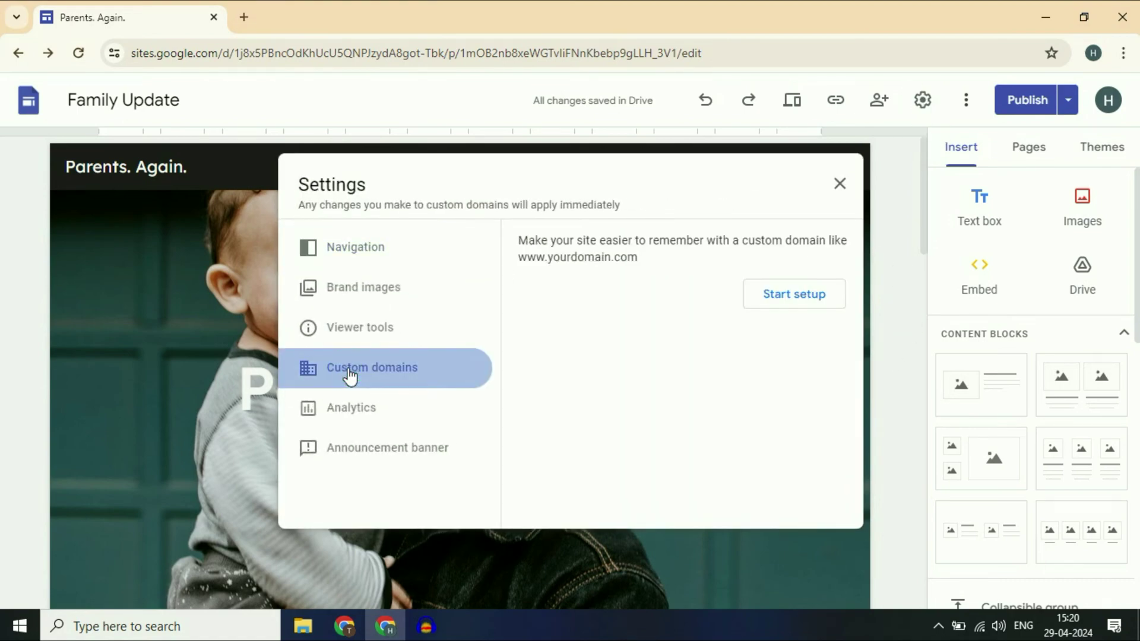
left_click(792, 307)
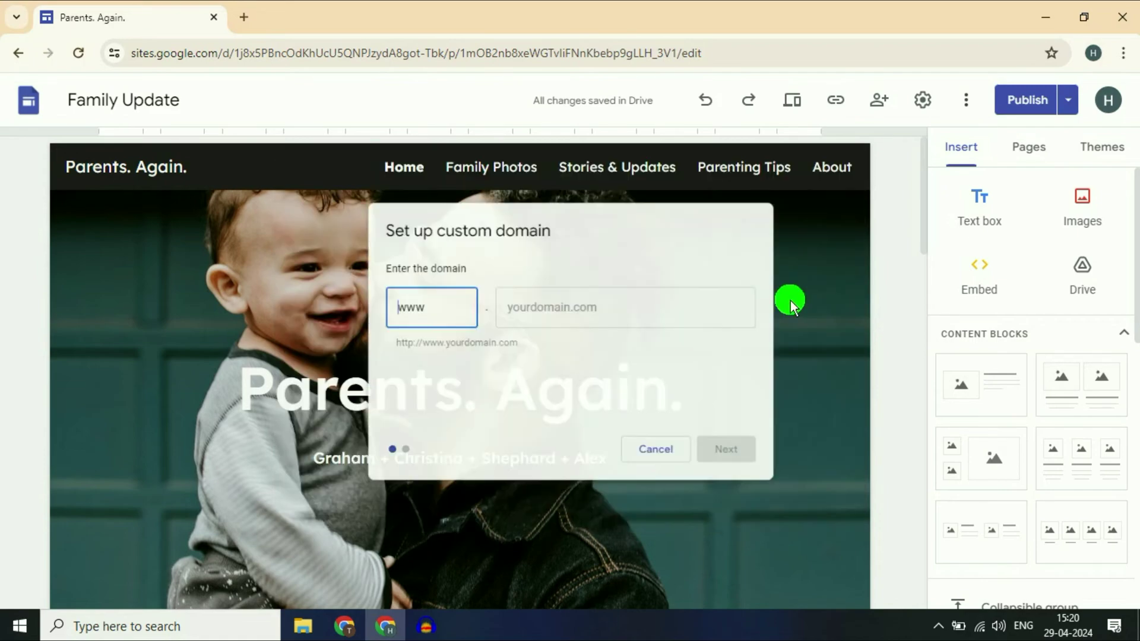
Step: Enter healthyandcaring.com as the domain, with the www prefix, in the custom domain setup
left_click(554, 312)
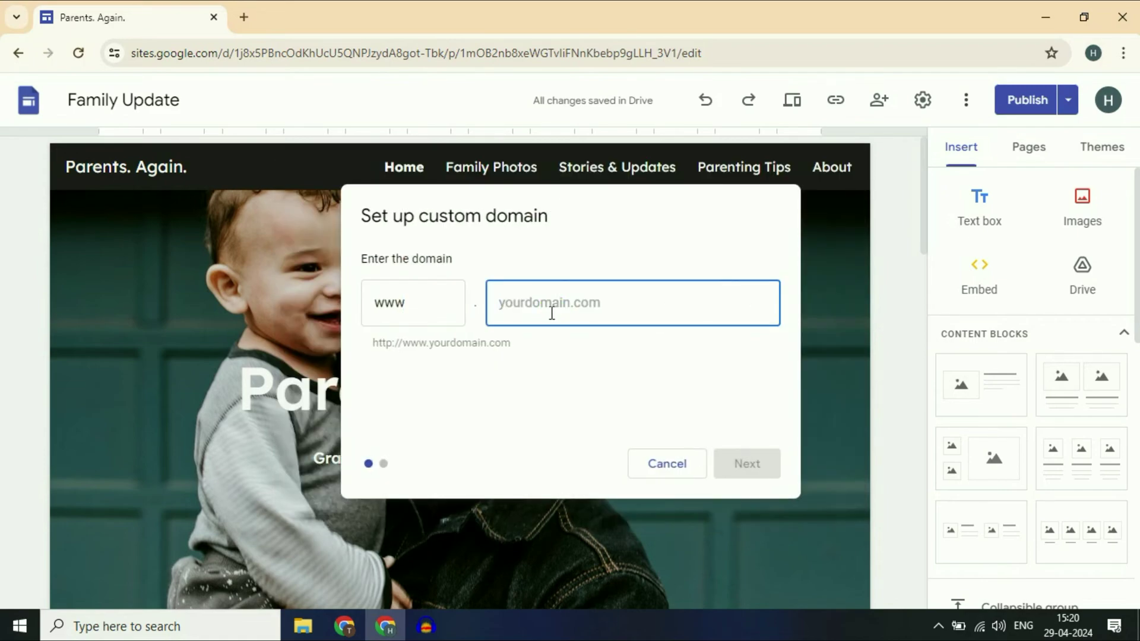
right_click(525, 308)
left_click(559, 473)
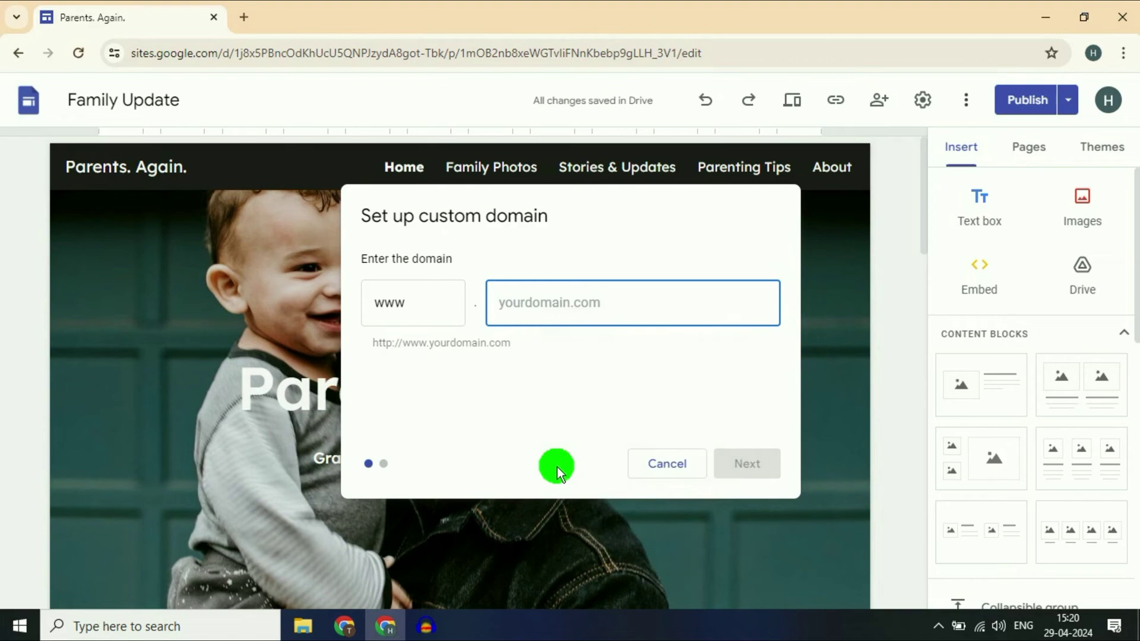
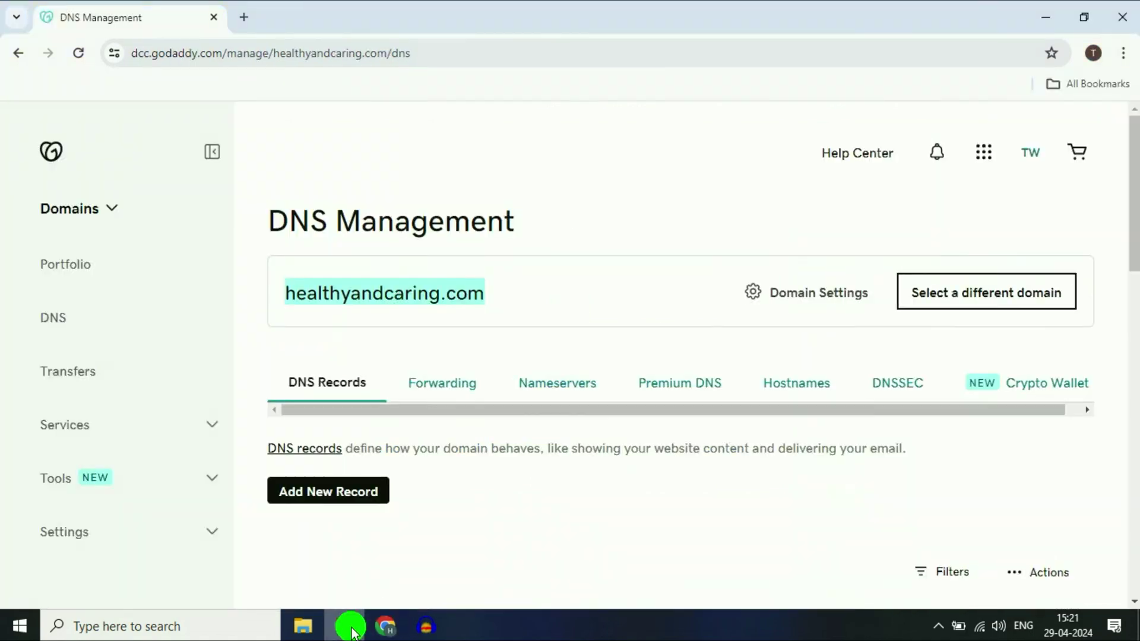
Step: Add a new CNAME record named www to the GoDaddy DNS records of healthyandcaring.com
left_click(603, 305)
scroll(567, 333, "down", 5)
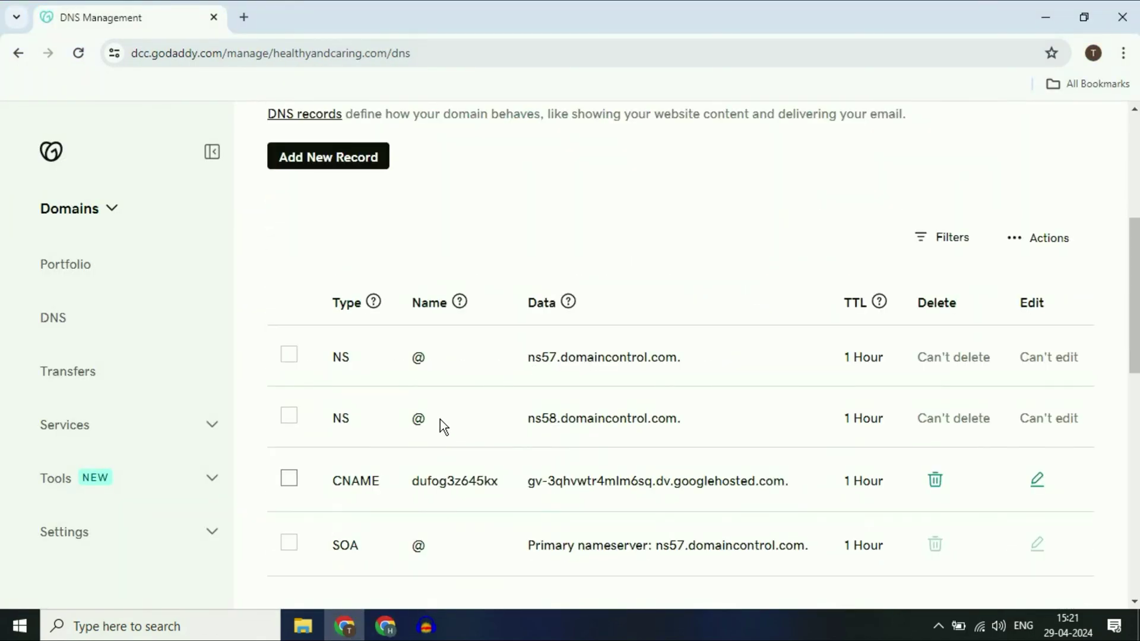
scroll(499, 264, "up", 1)
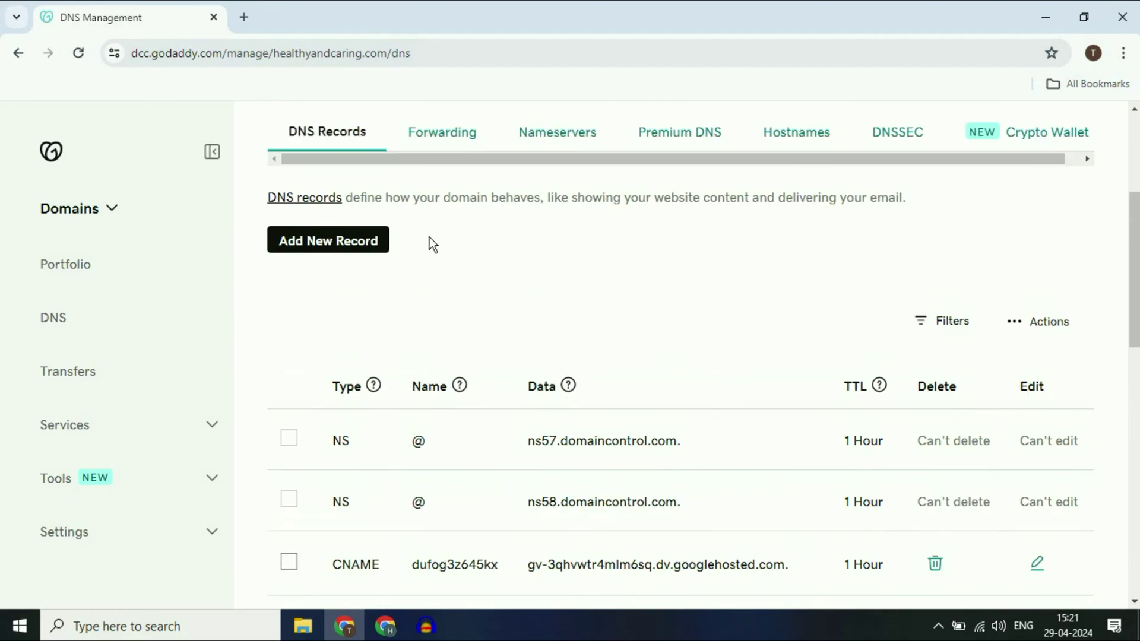
left_click(325, 246)
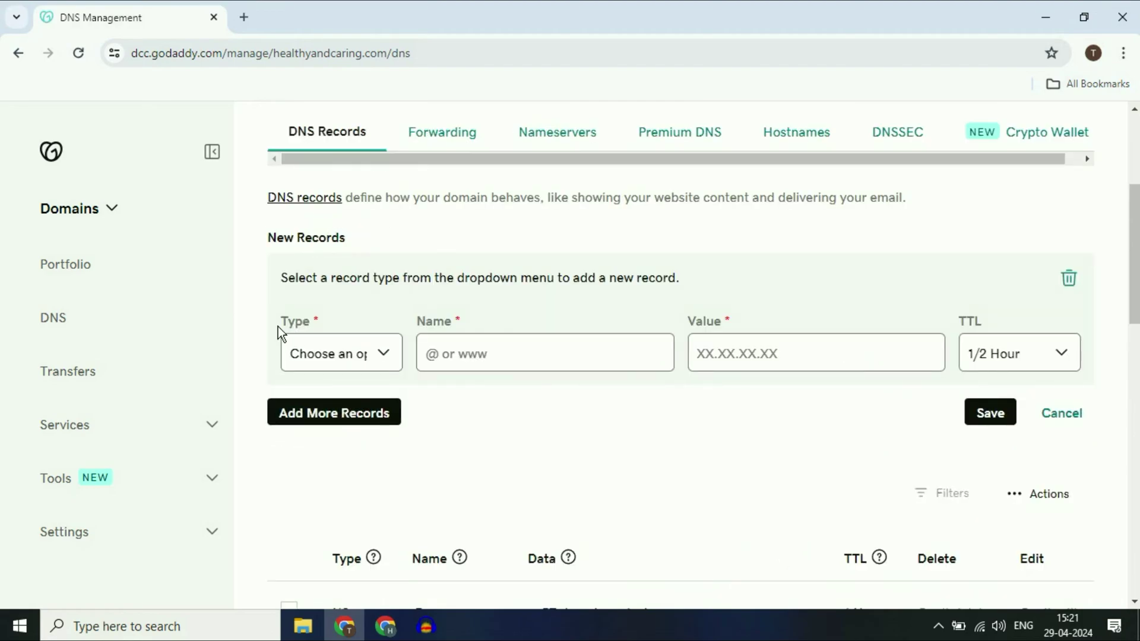
left_click(386, 355)
left_click(327, 438)
left_click(433, 355)
right_click(436, 358)
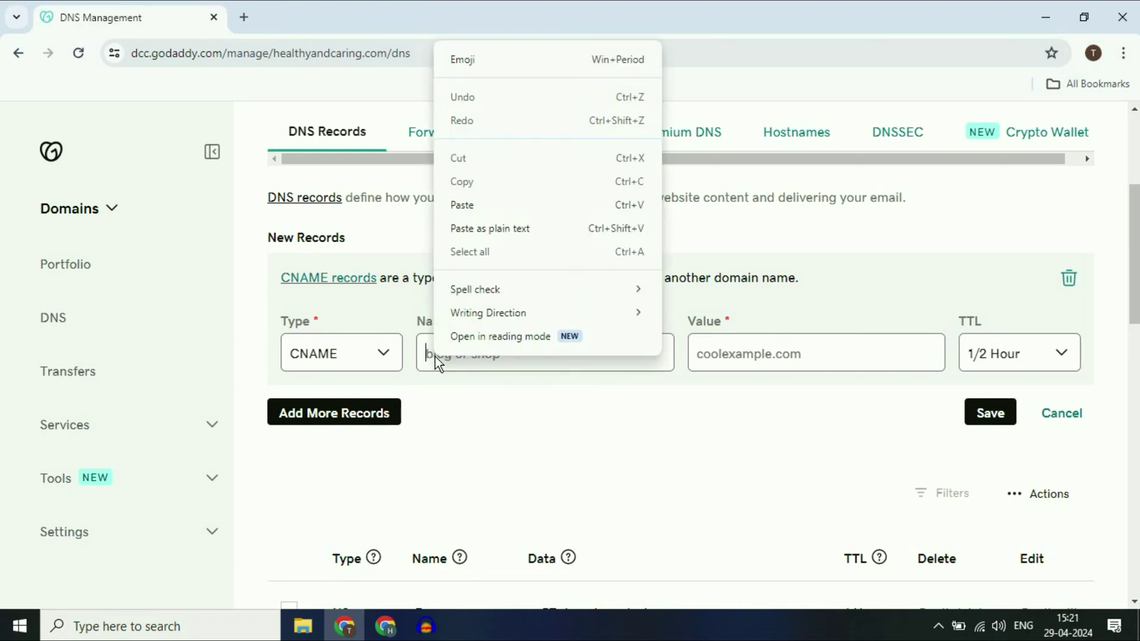
left_click(483, 208)
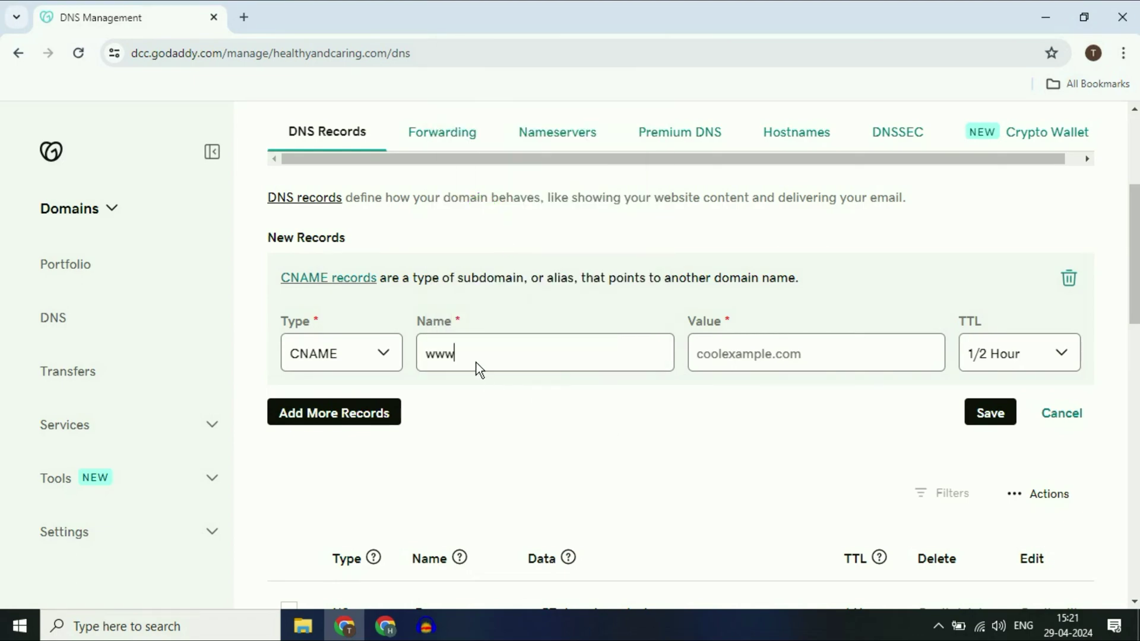
Step: Switch to Google Sites and copy the CNAME destination ghs.googlehosted.com., including its final period, from the registrar instructions
left_click(735, 352)
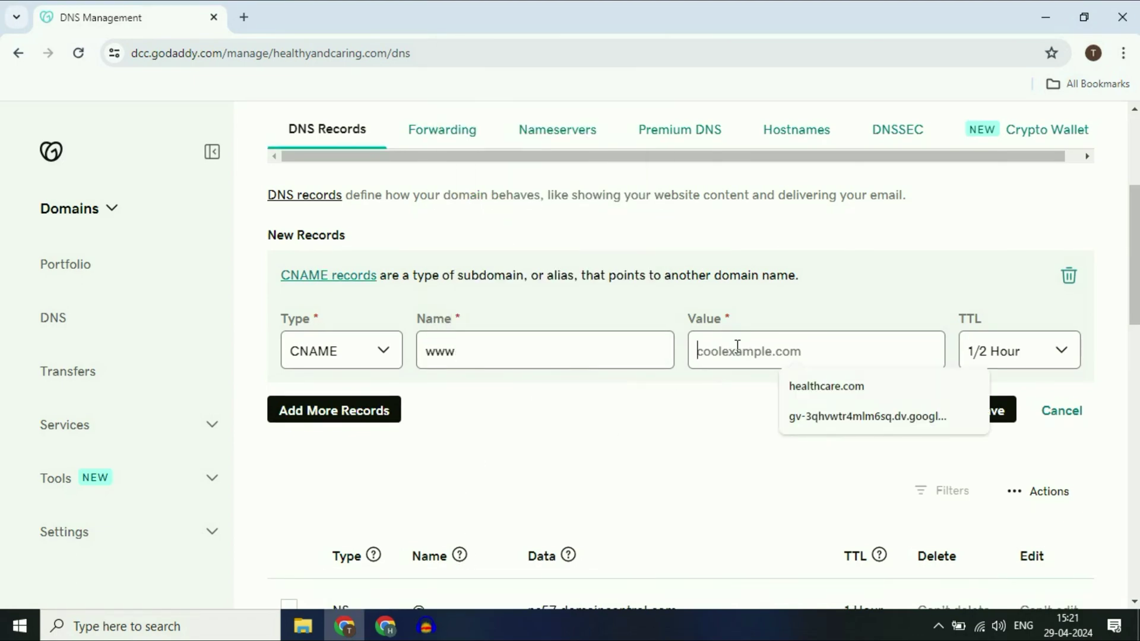
left_click(387, 624)
left_click_drag(528, 332, 653, 340)
left_click(643, 333)
left_click_drag(529, 331, 643, 334)
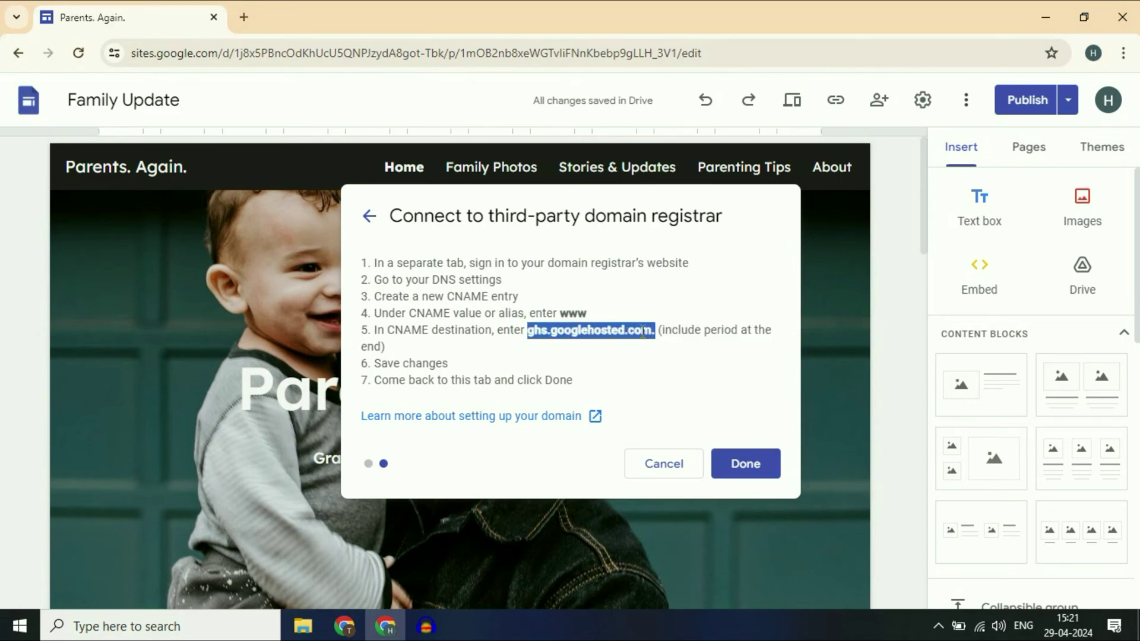
right_click(643, 334)
left_click(680, 348)
Step: Back in GoDaddy, paste ghs.googlehosted.com. as the www record's Value and save the record with a 1/2 Hour TTL
left_click(346, 624)
left_click(725, 352)
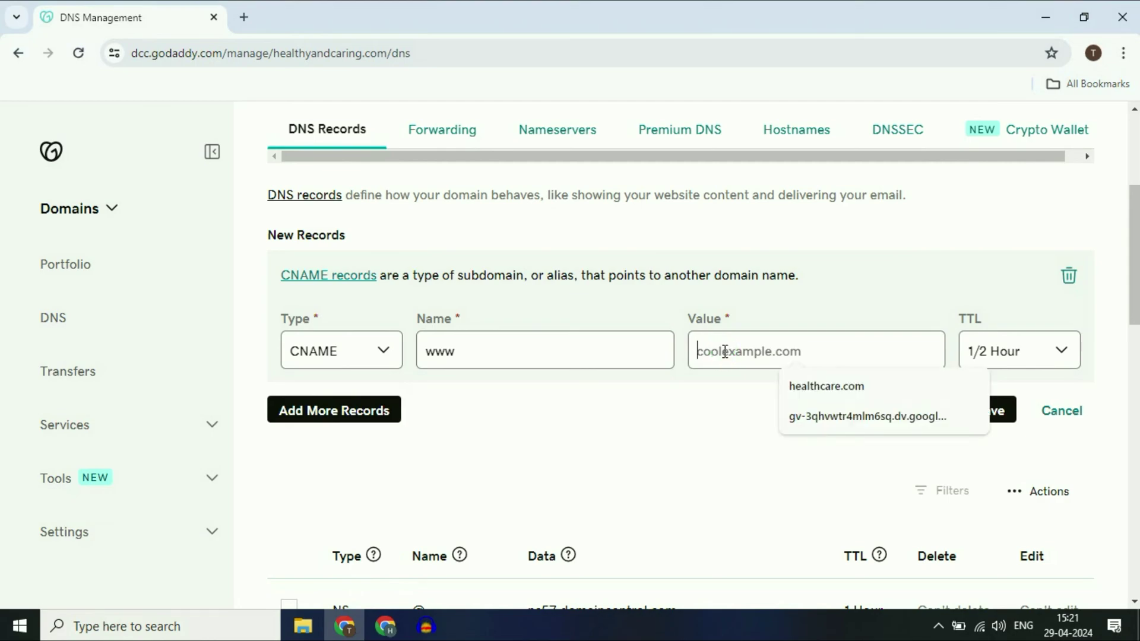
right_click(723, 351)
left_click(772, 226)
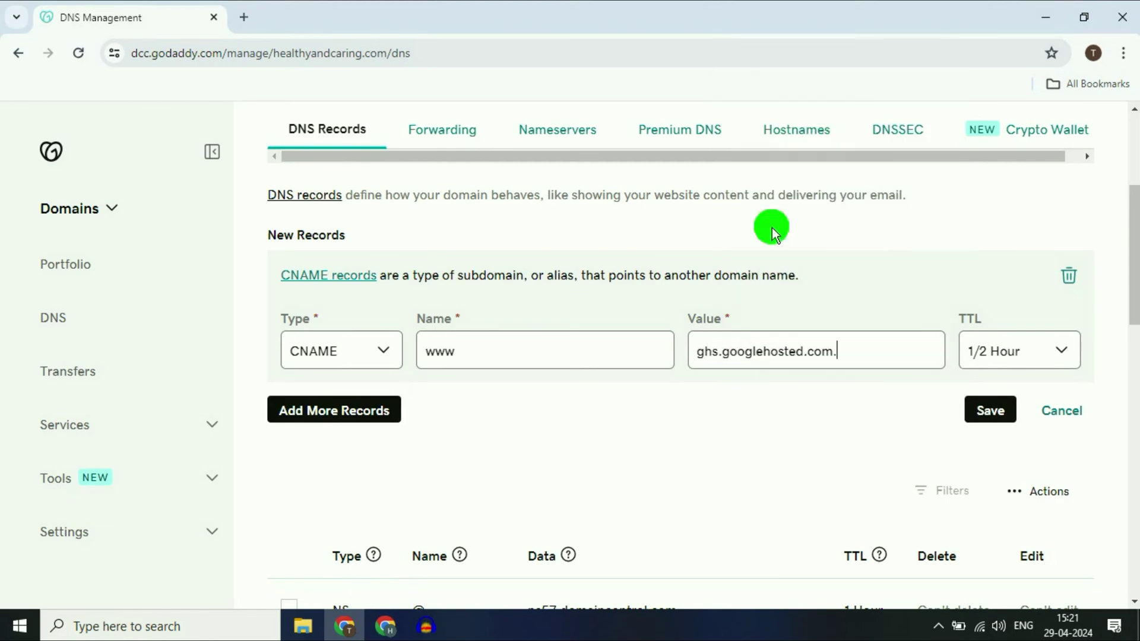
left_click(990, 411)
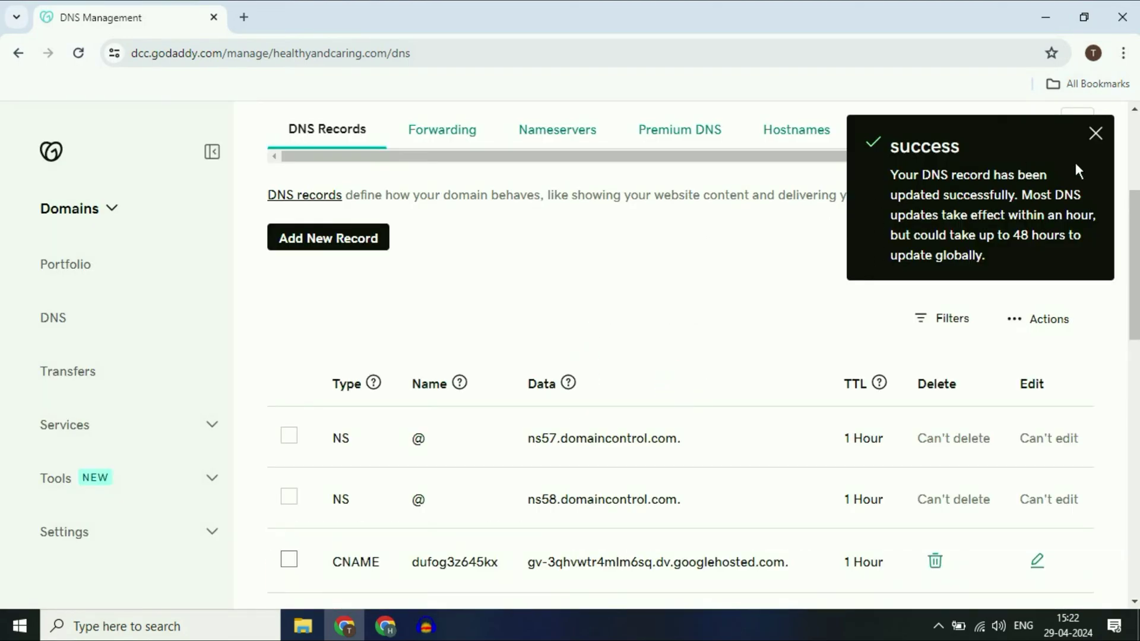
left_click(1094, 134)
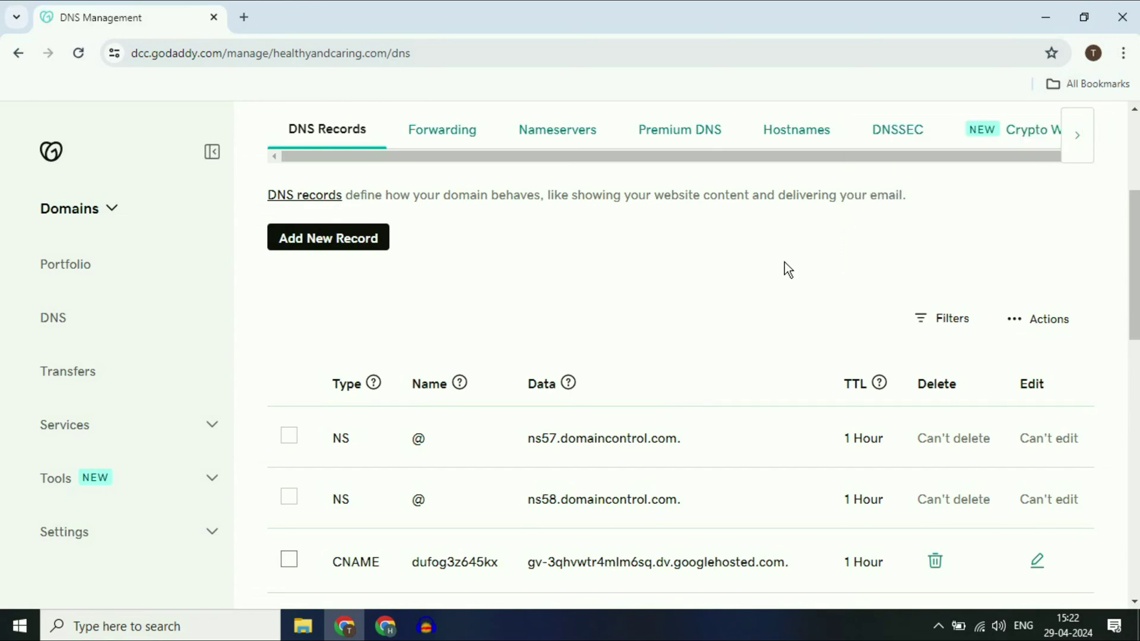
Step: Reload the DNS management page and check the name and data of the www CNAME record
left_click(84, 57)
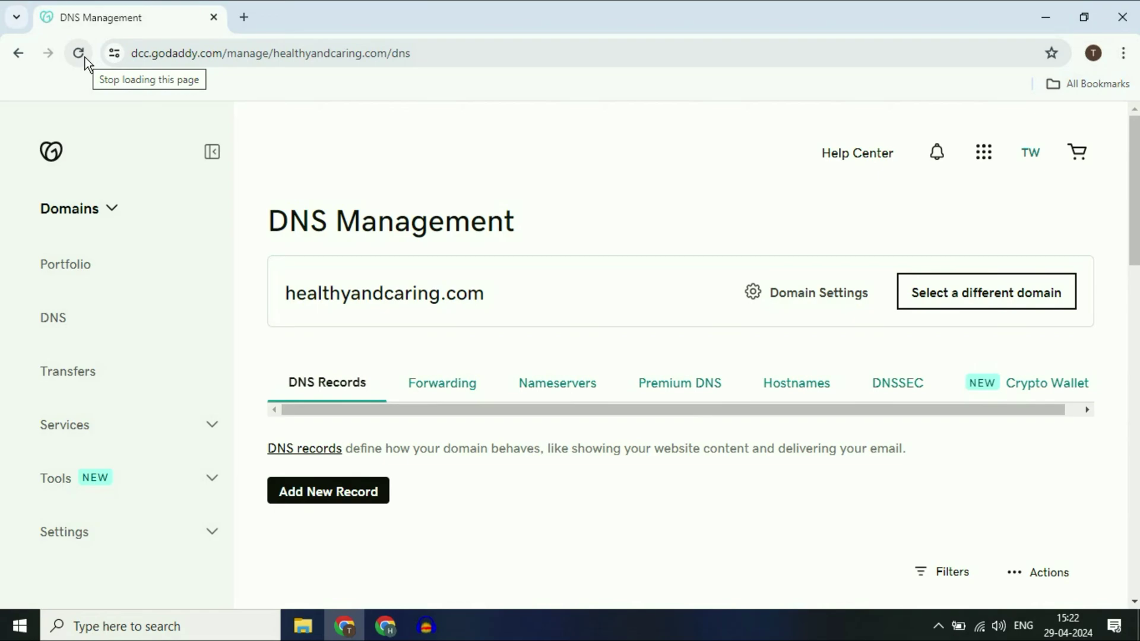
scroll(514, 297, "down", 6)
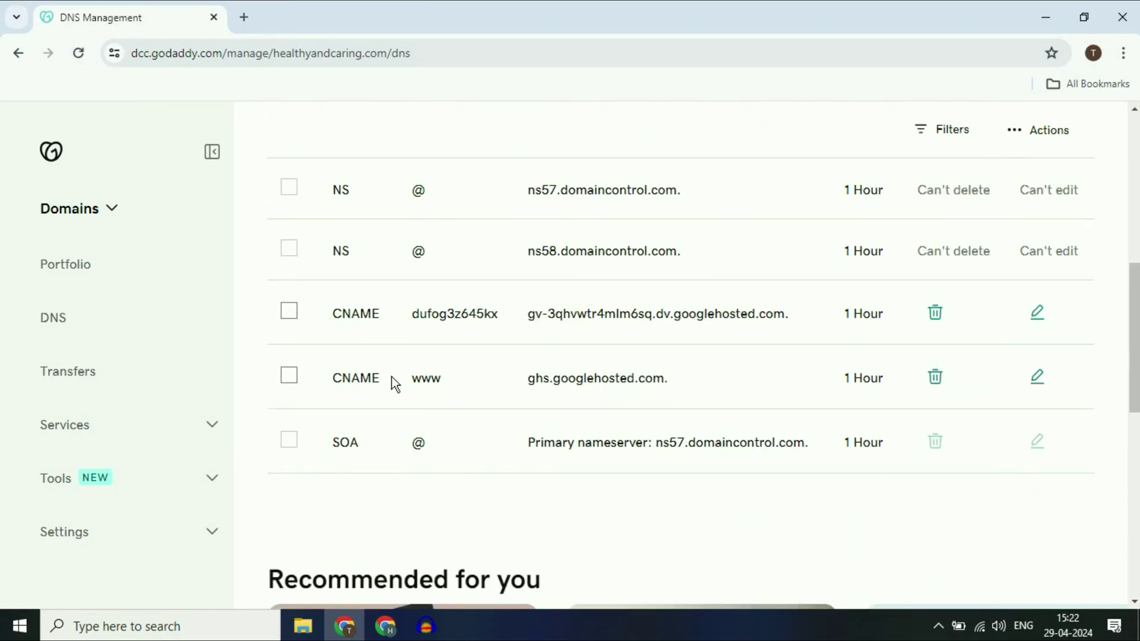
left_click_drag(401, 373, 601, 368)
left_click(603, 371)
Step: Return to Google Sites, finish the third-party registrar connection, and check the connected domain in the custom domain settings before closing them
left_click(385, 626)
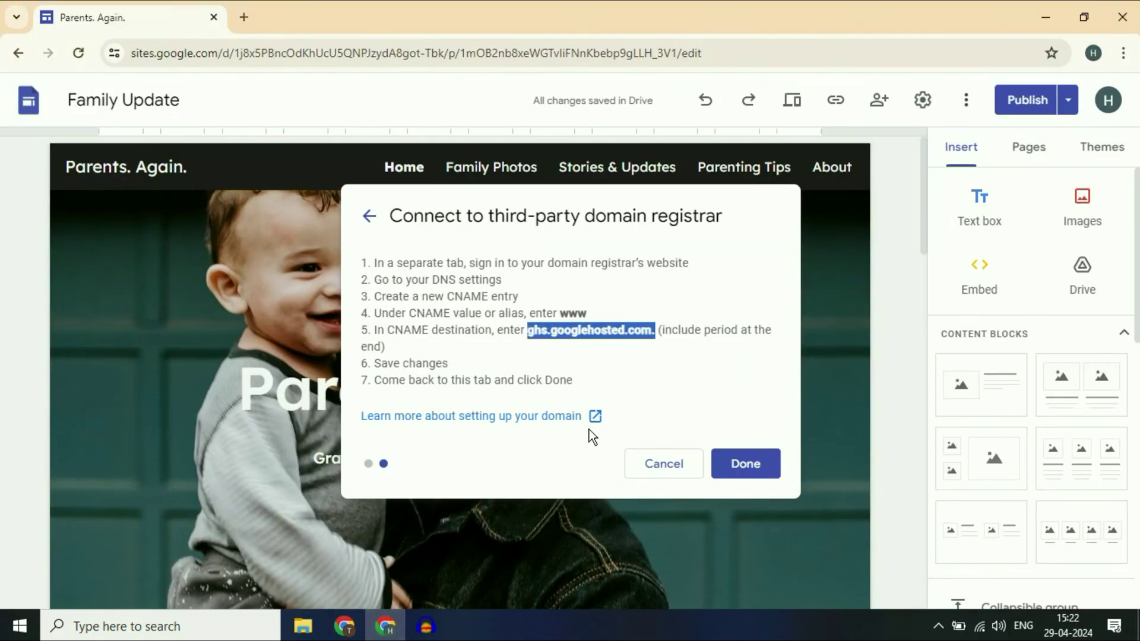
left_click(747, 467)
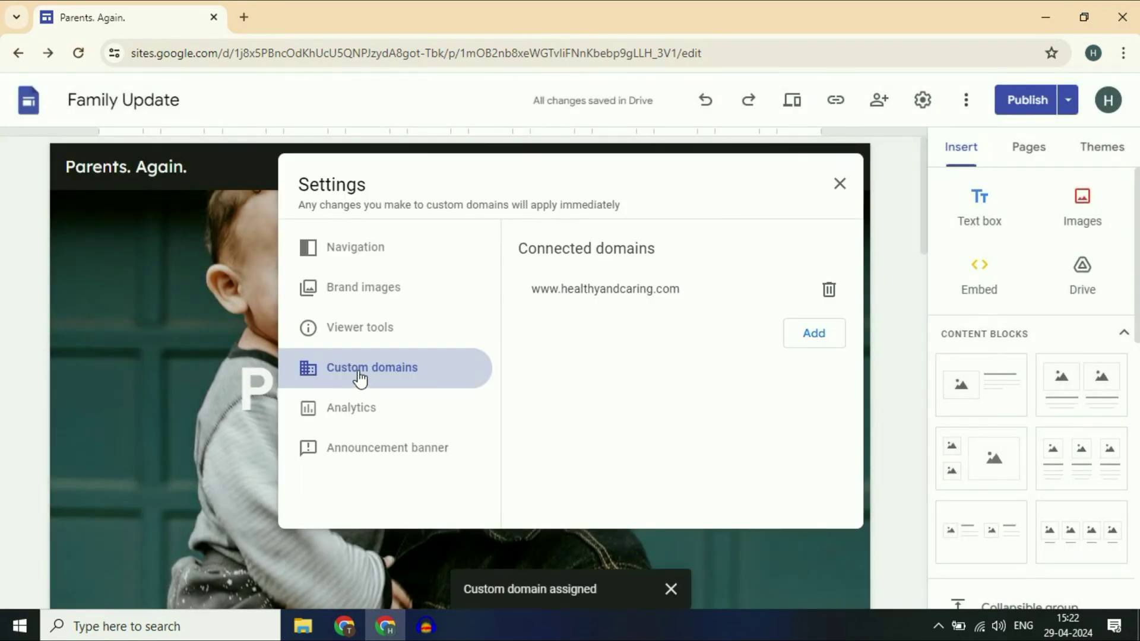
left_click_drag(532, 289, 684, 293)
left_click(682, 290)
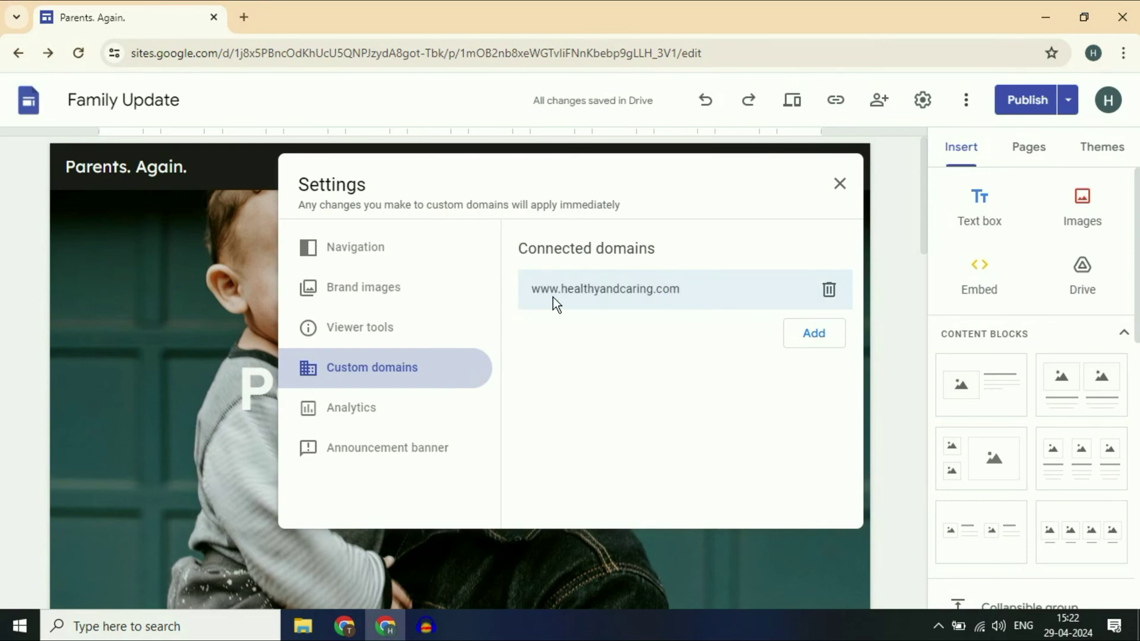
left_click_drag(532, 288, 699, 298)
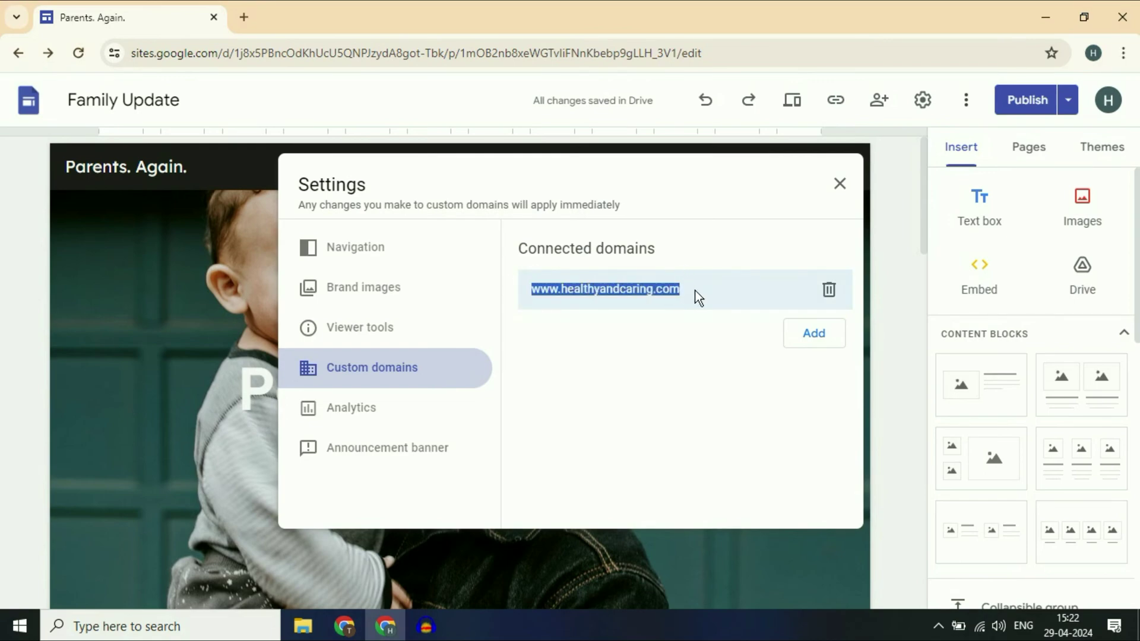
left_click(839, 184)
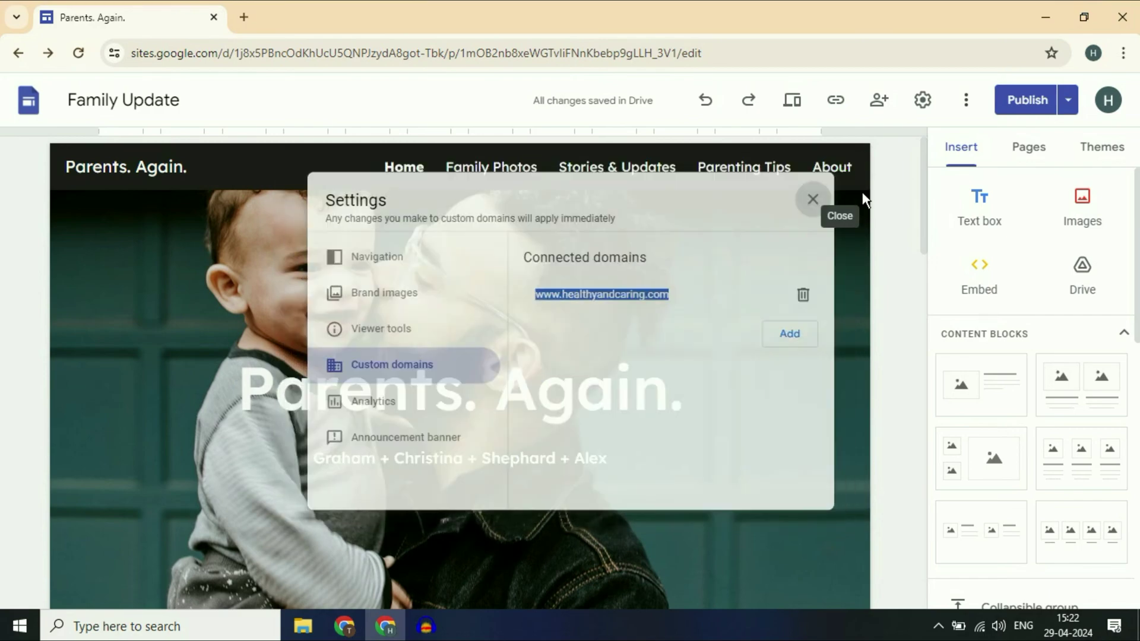
Step: Reload the site editor and copy the published site link
left_click(79, 54)
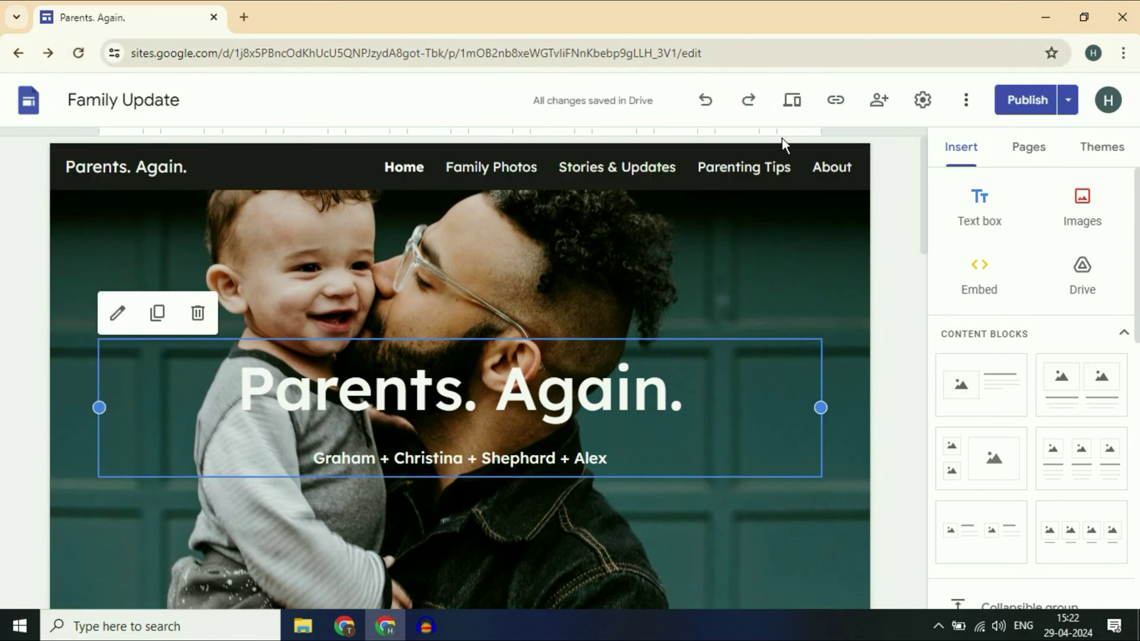
left_click(835, 102)
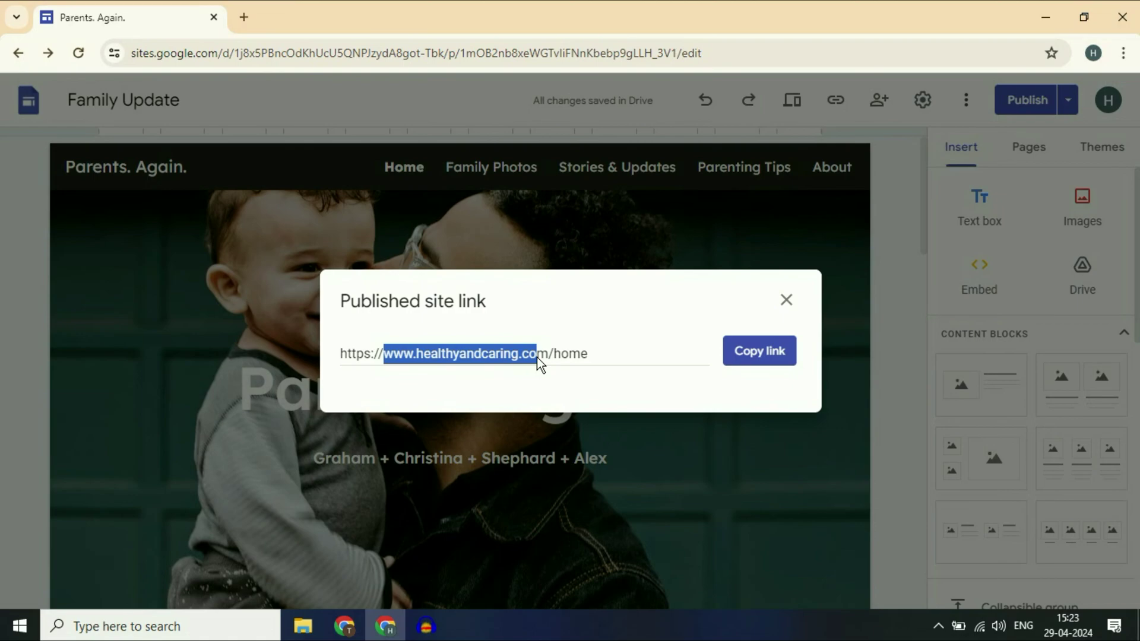
left_click_drag(543, 357, 580, 338)
left_click(547, 343)
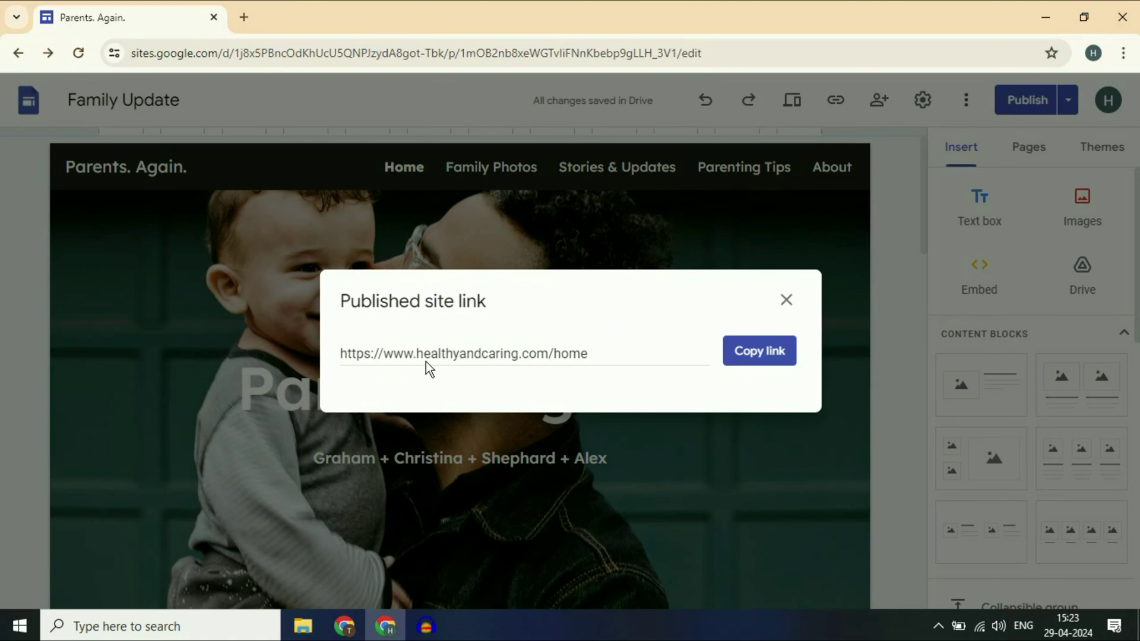
left_click(754, 356)
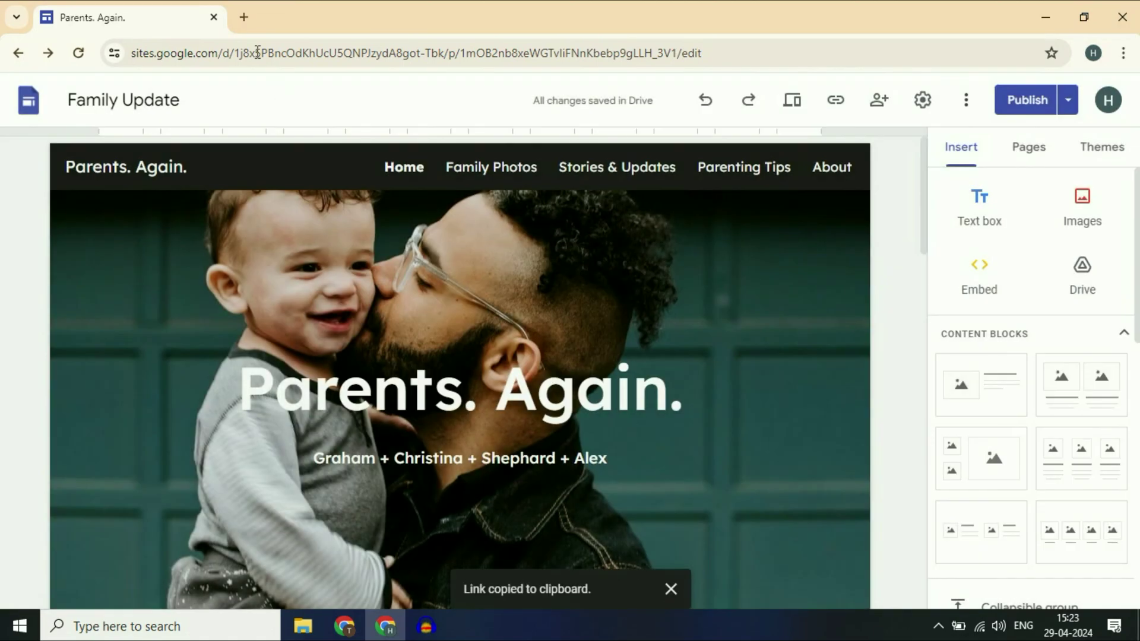
left_click(242, 16)
key("ctrl+v")
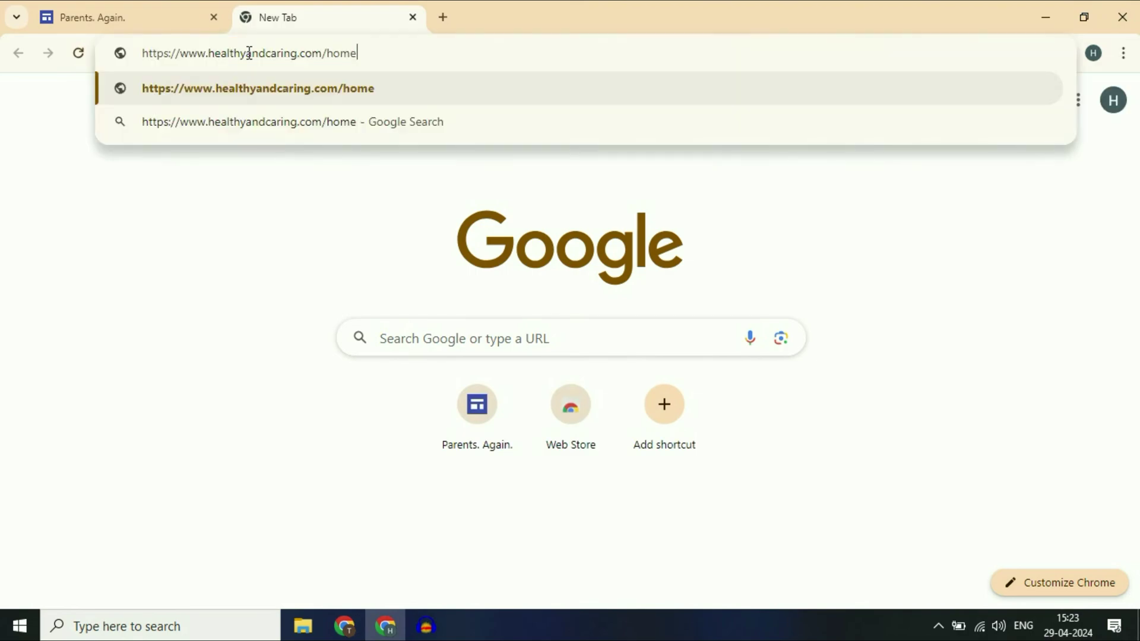
key("Return")
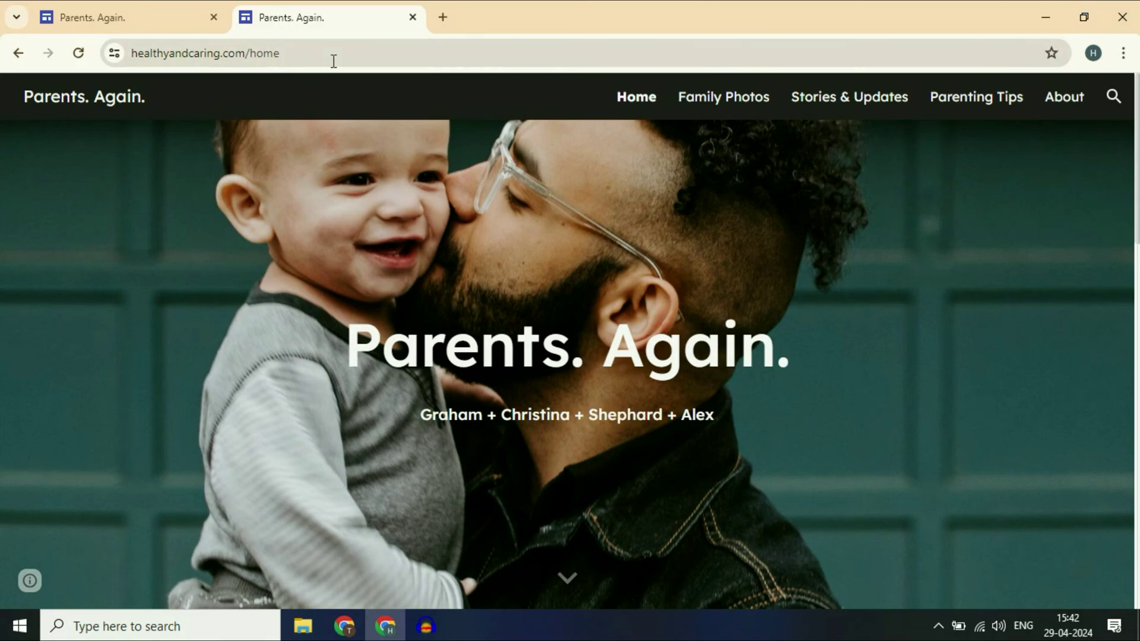
left_click(349, 52)
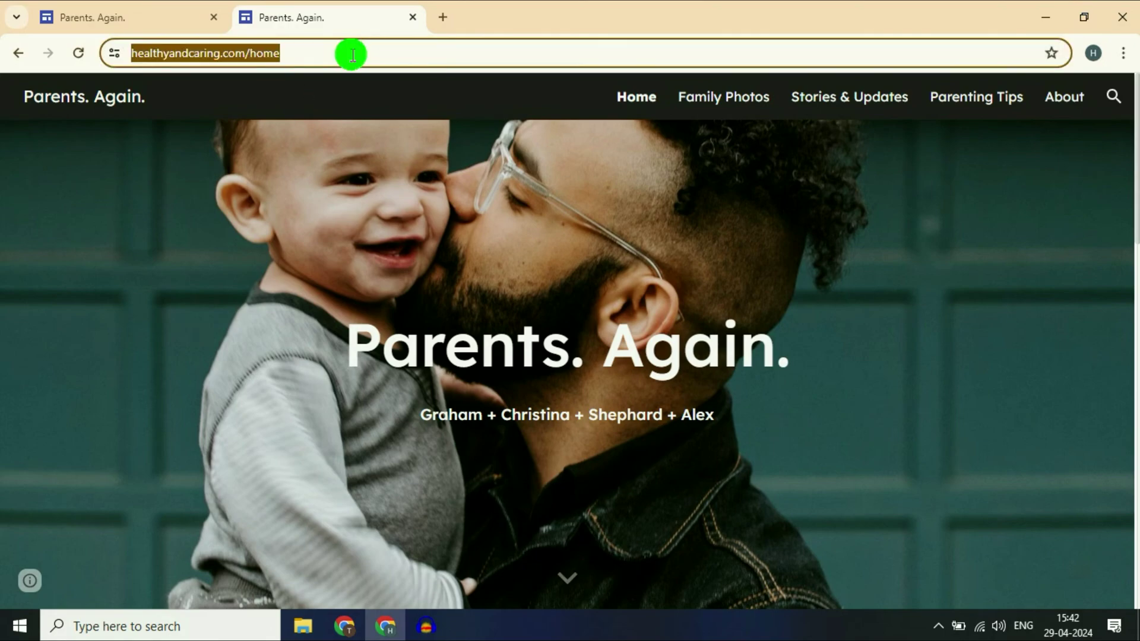
key("Return")
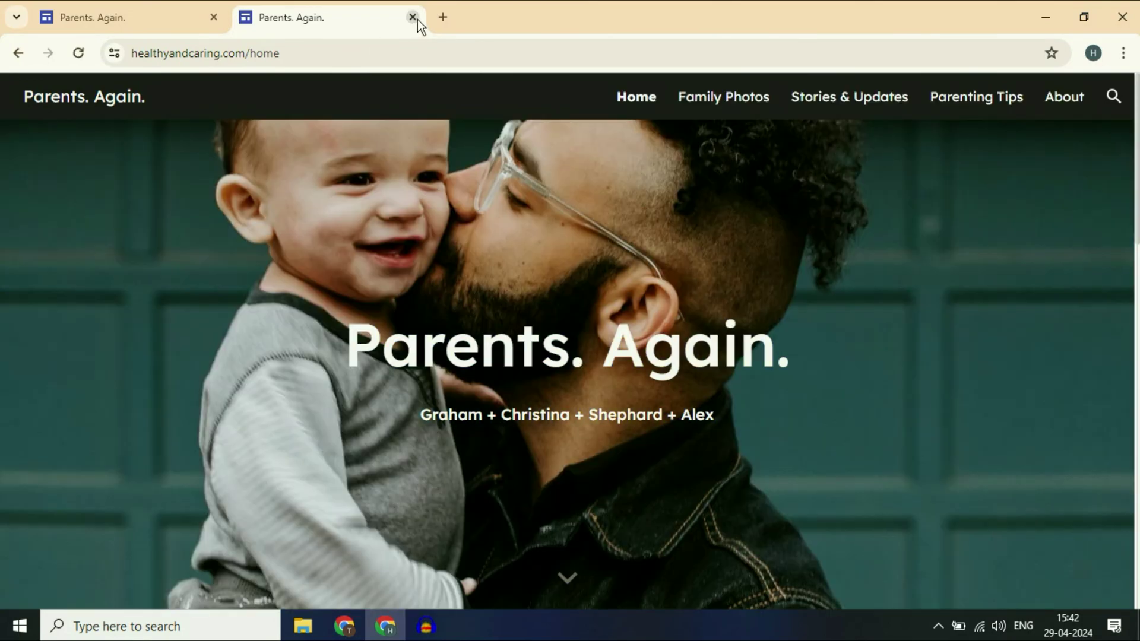
left_click(412, 17)
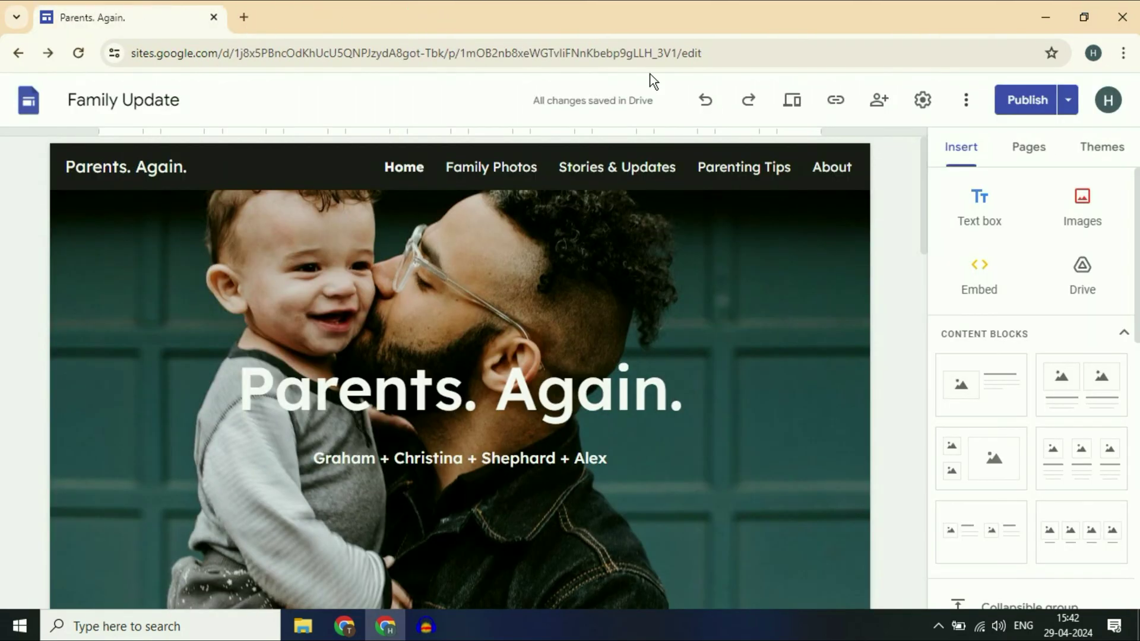
left_click(836, 99)
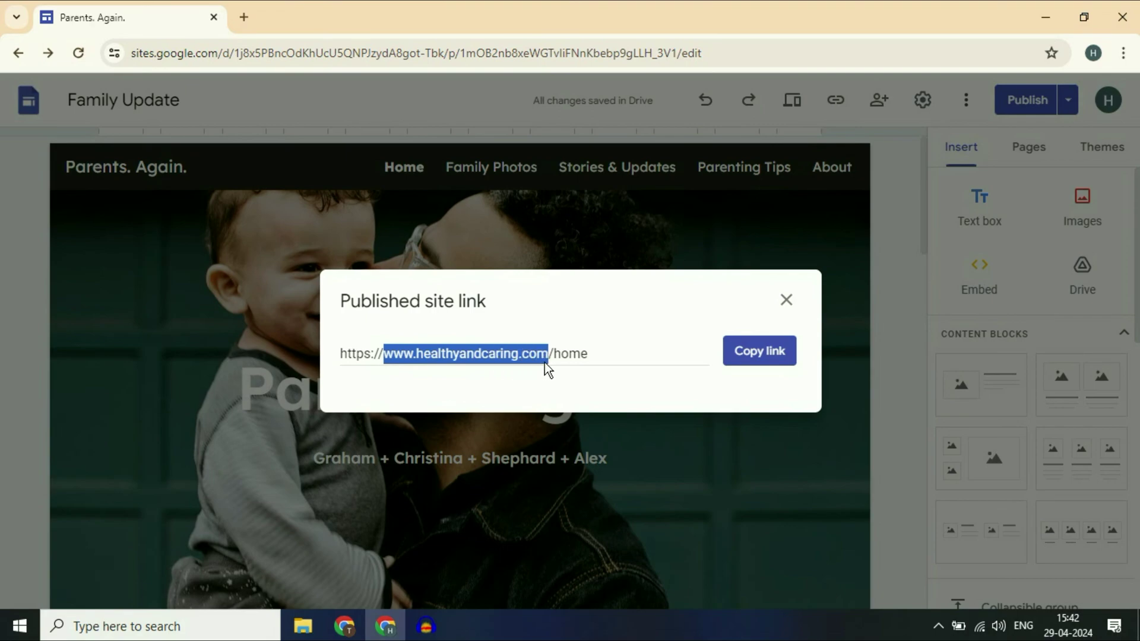
left_click(240, 19)
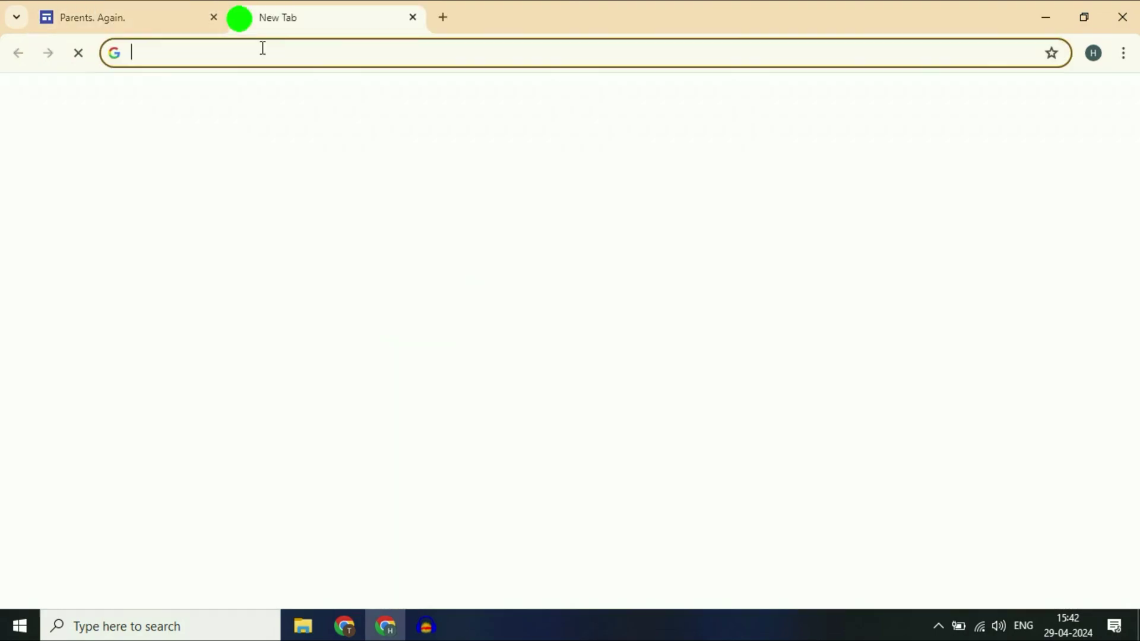
type("www.healthyandcaring.com")
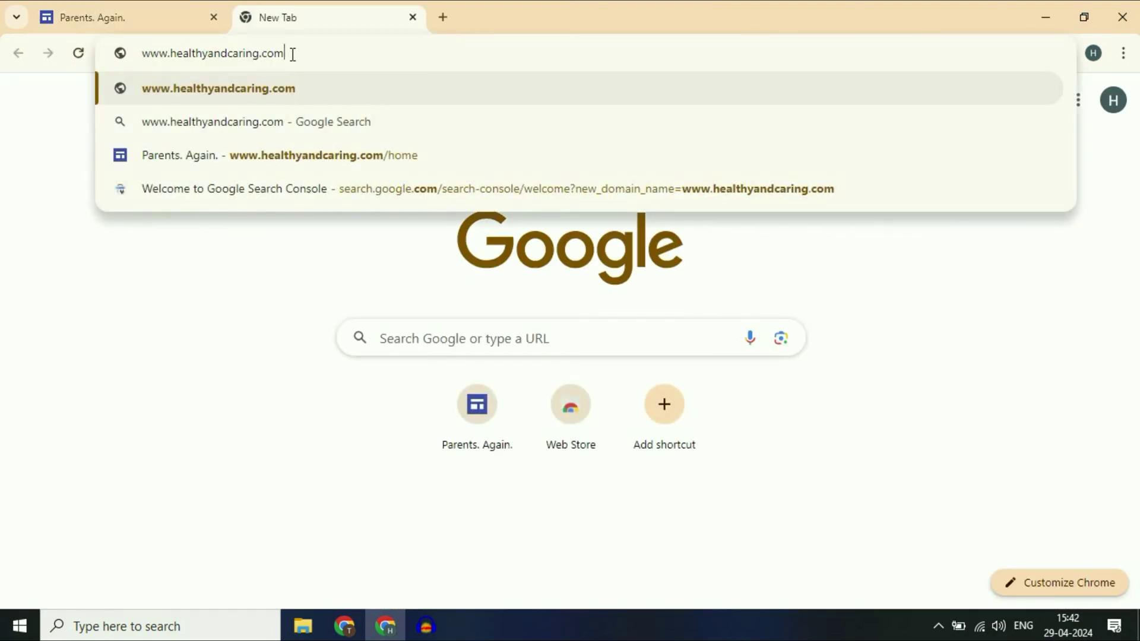
key("Return")
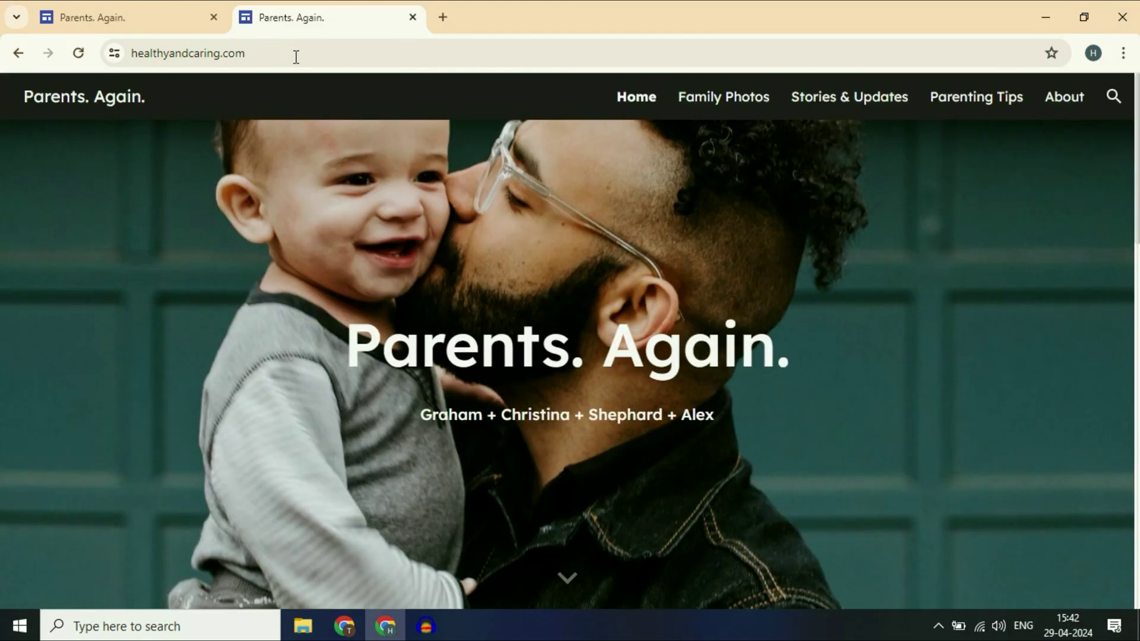
left_click_drag(274, 54, 130, 55)
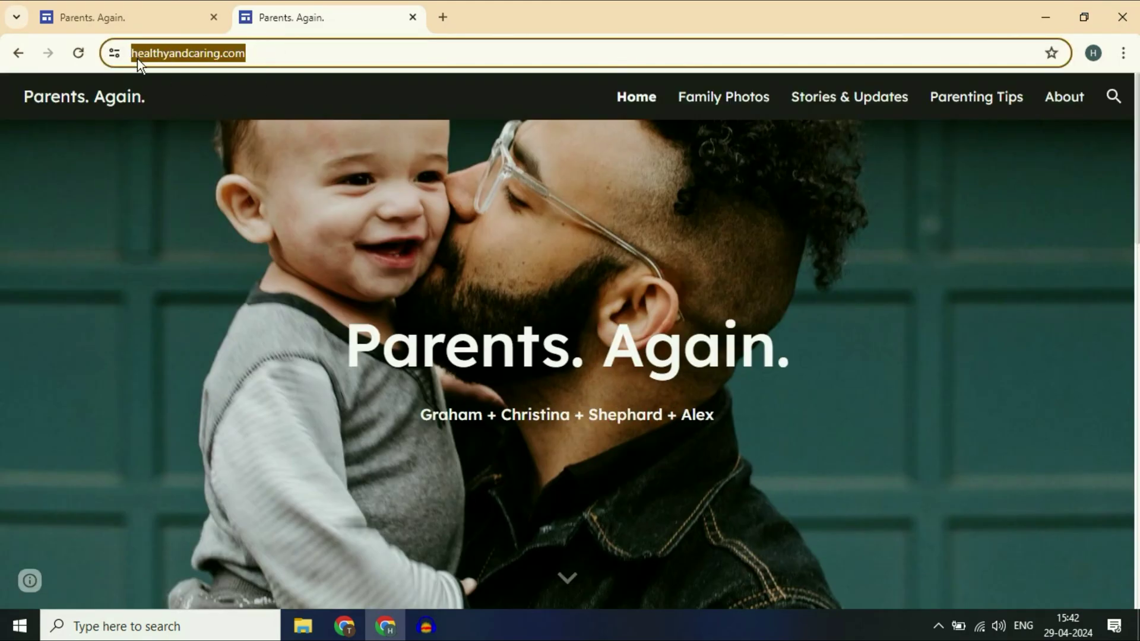
Step: Switch to GoDaddy's DNS management for healthyandcaring.com and open a new forwarding entry for the domain
left_click(319, 55)
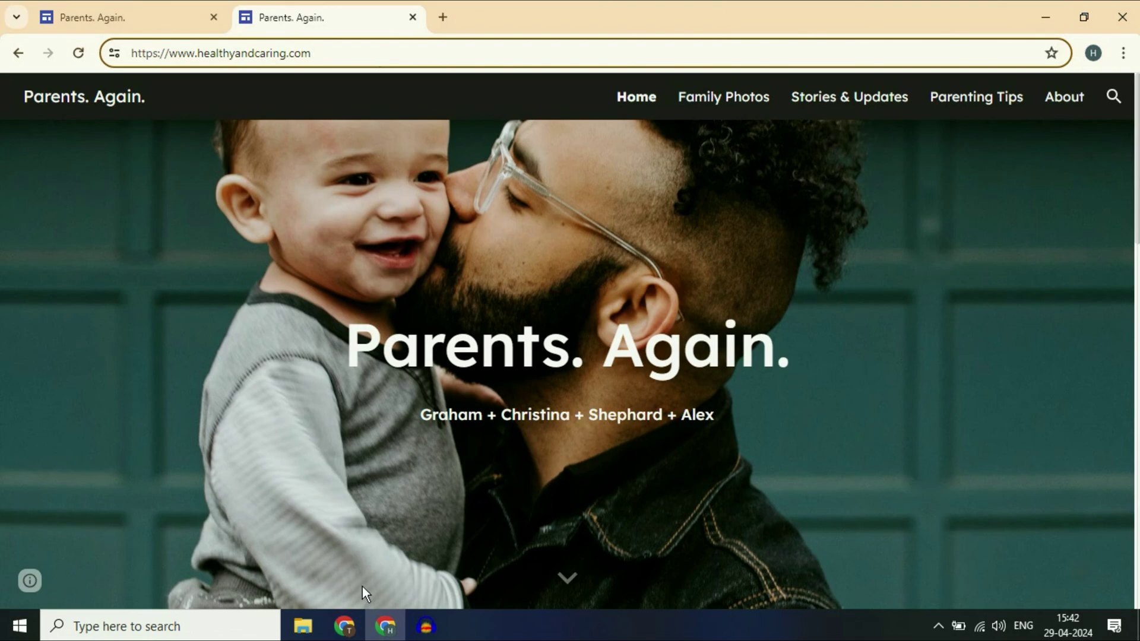
left_click(344, 626)
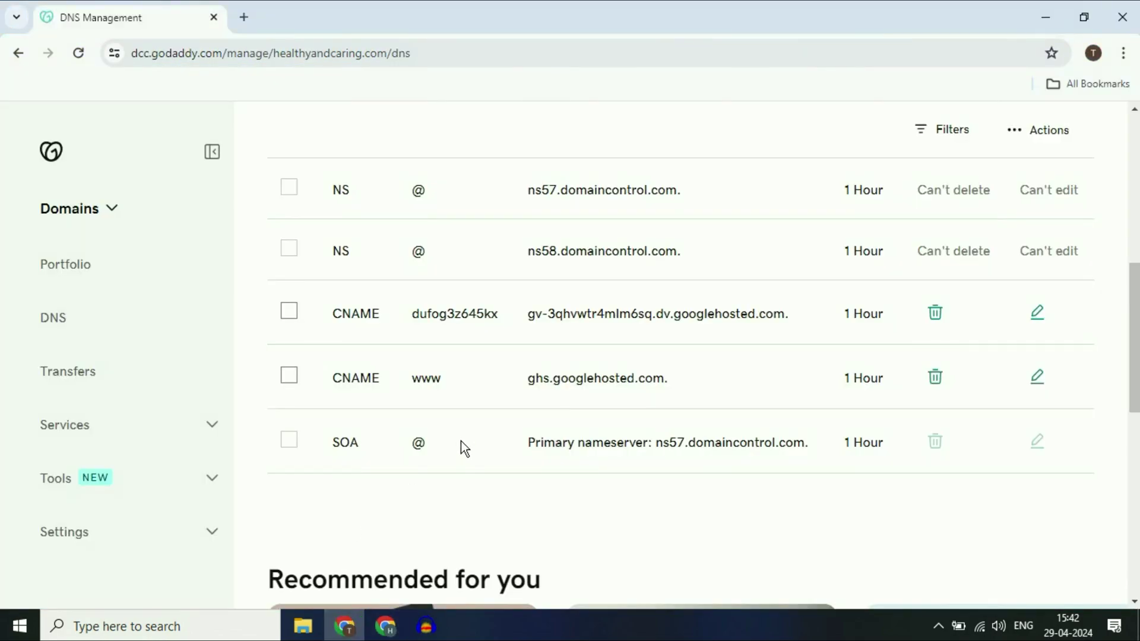
scroll(533, 504, "up", 7)
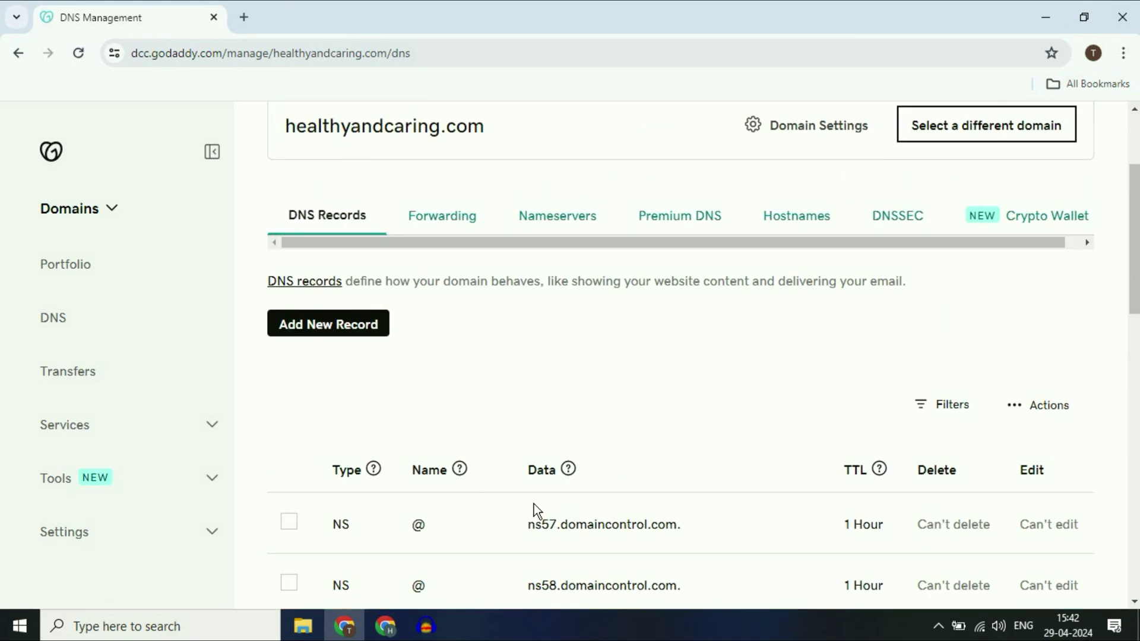
left_click_drag(287, 292, 482, 291)
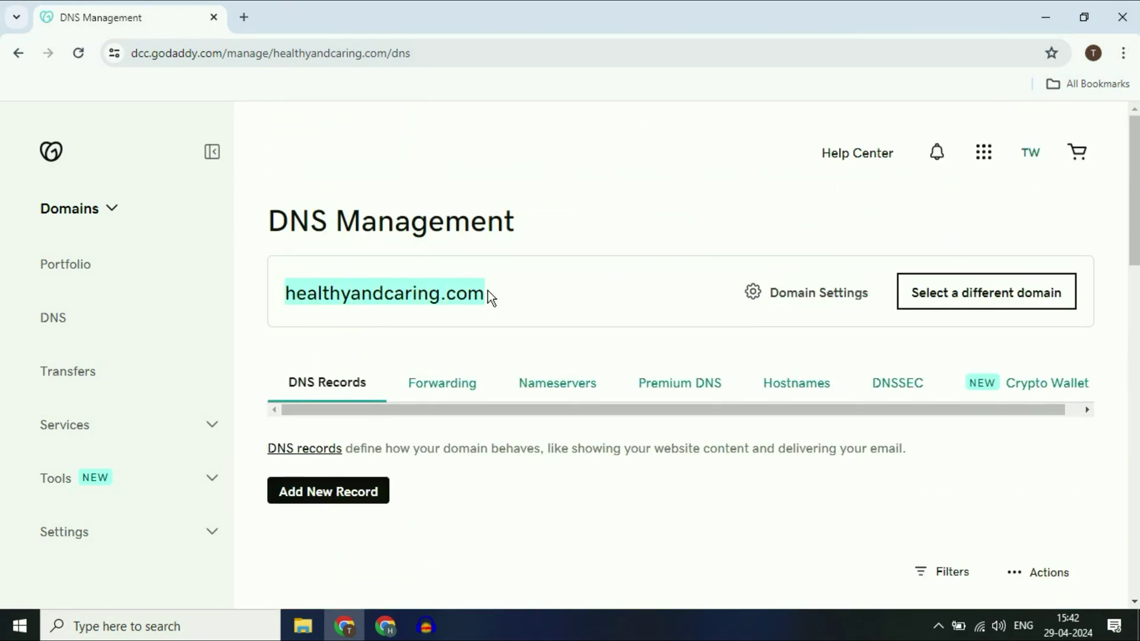
left_click(503, 290)
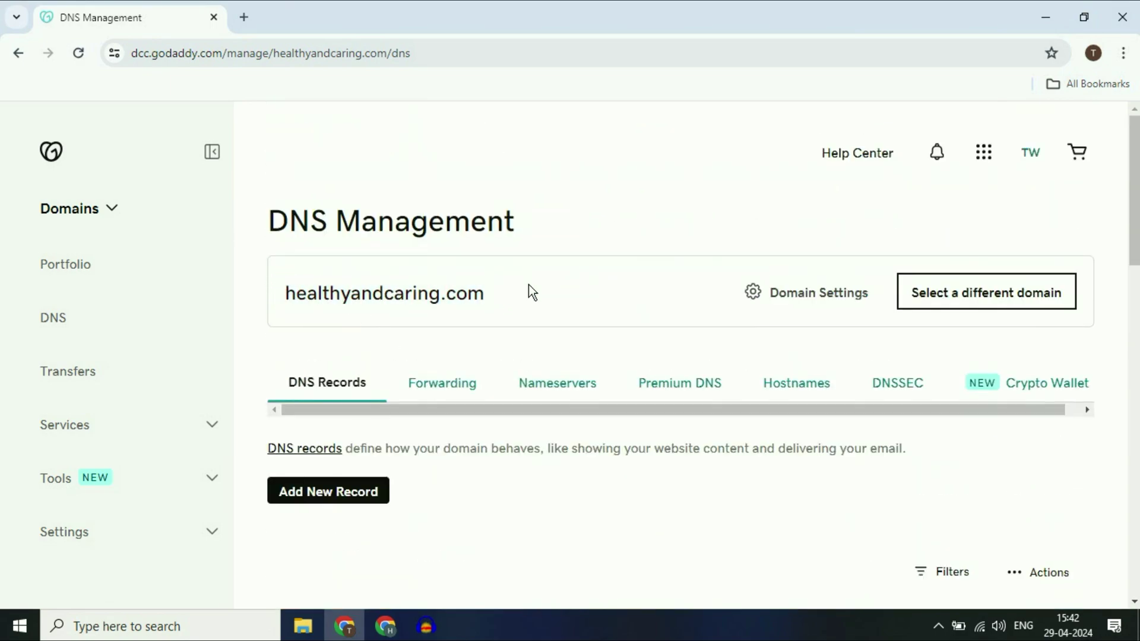
scroll(529, 284, "down", 1)
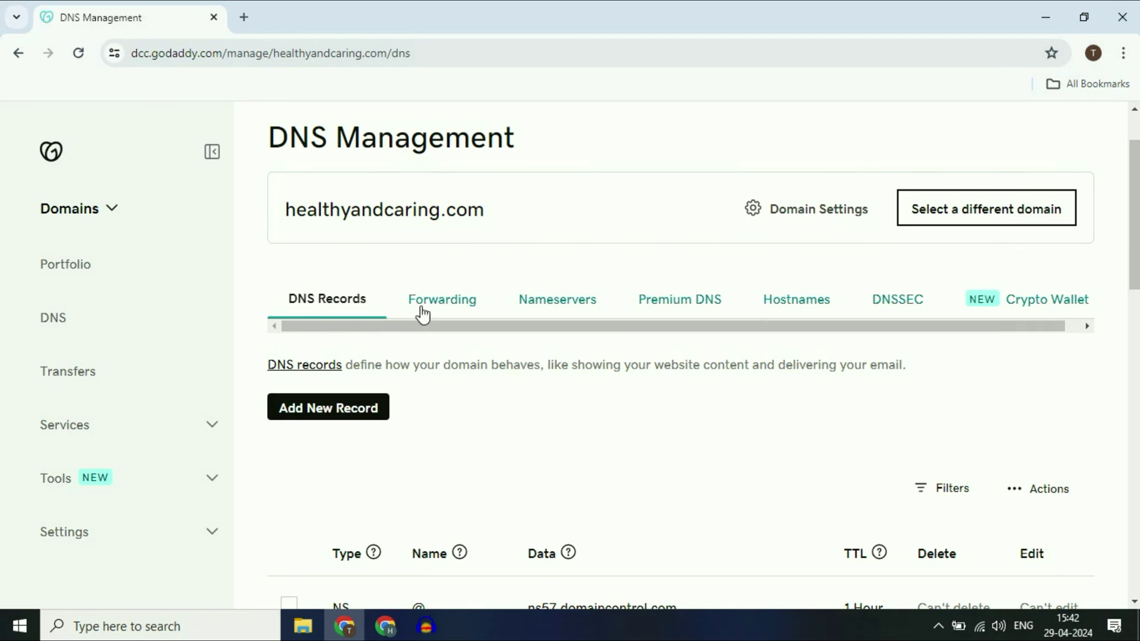
left_click(449, 300)
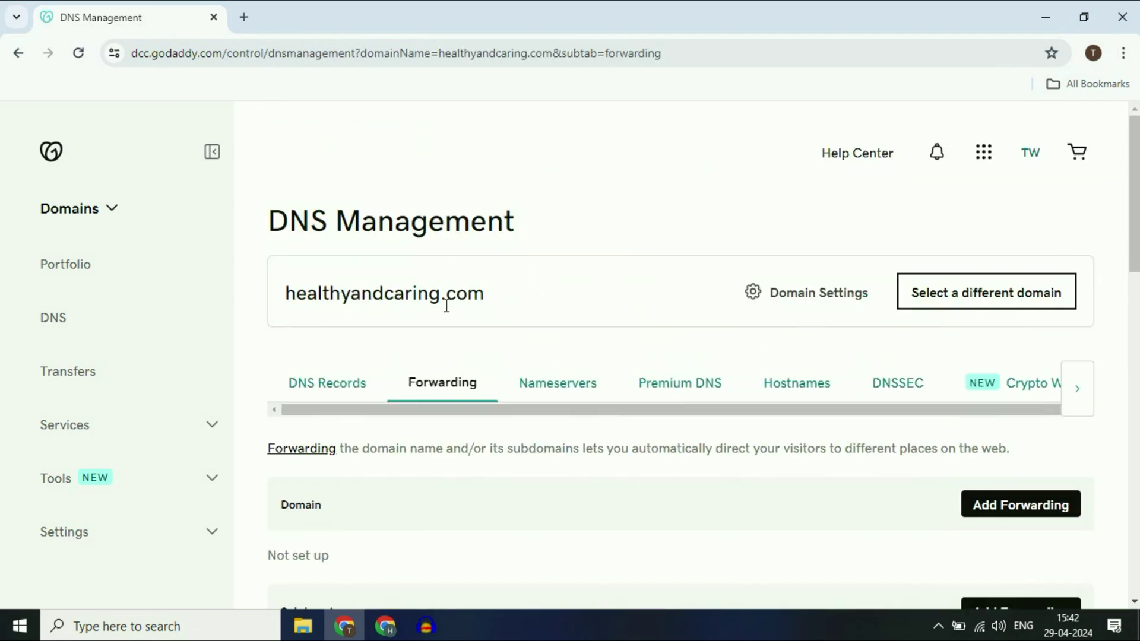
scroll(452, 333, "down", 4)
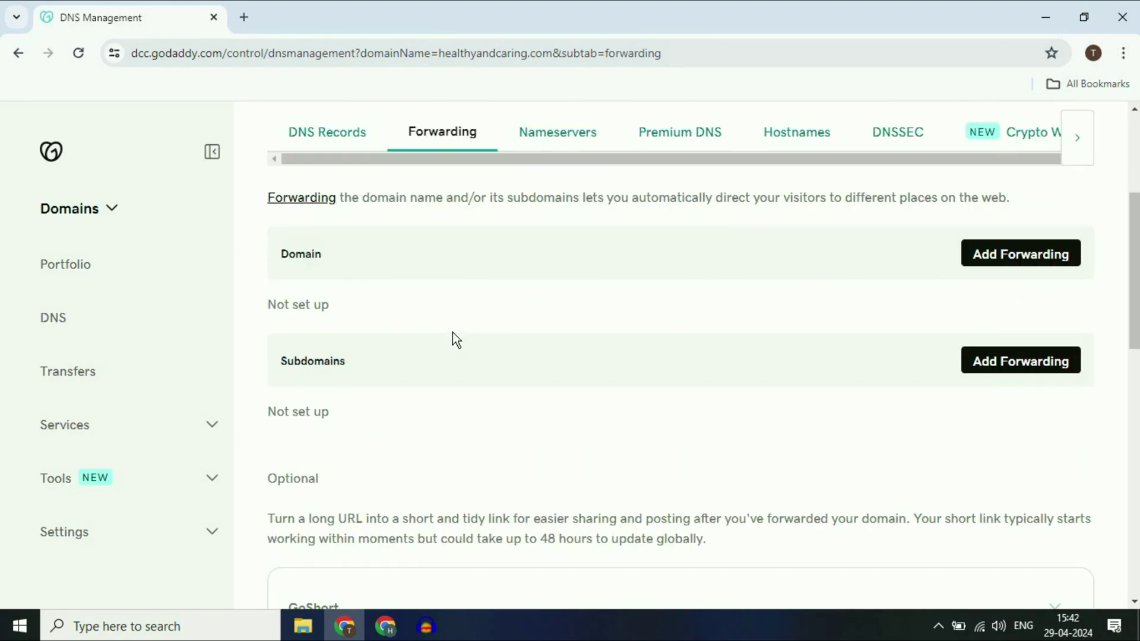
scroll(319, 348, "up", 2)
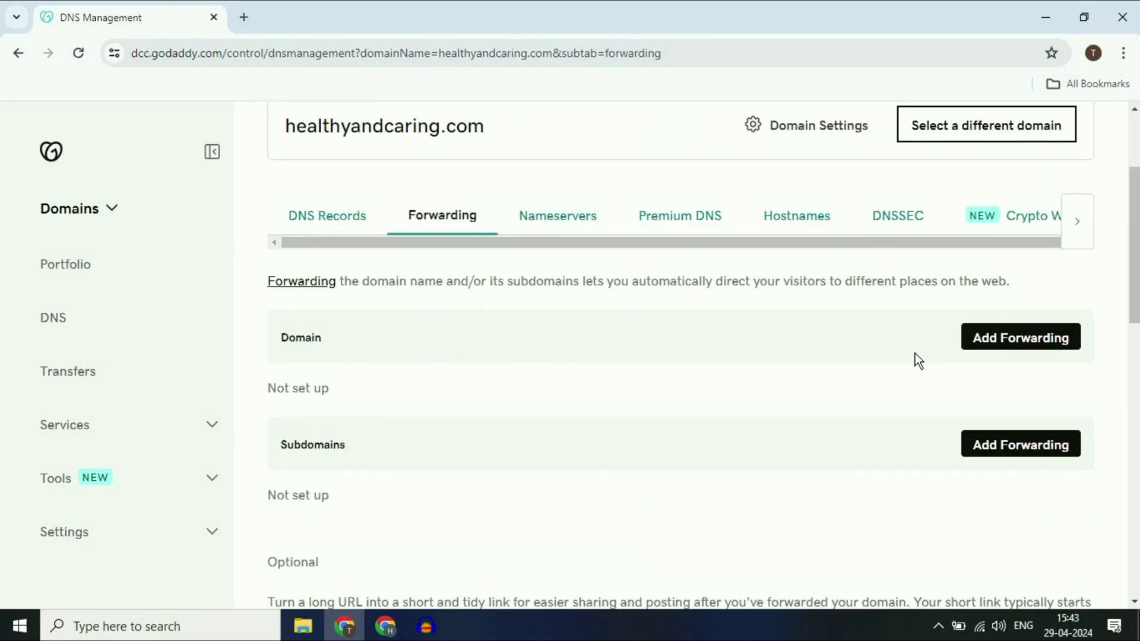
left_click(1016, 343)
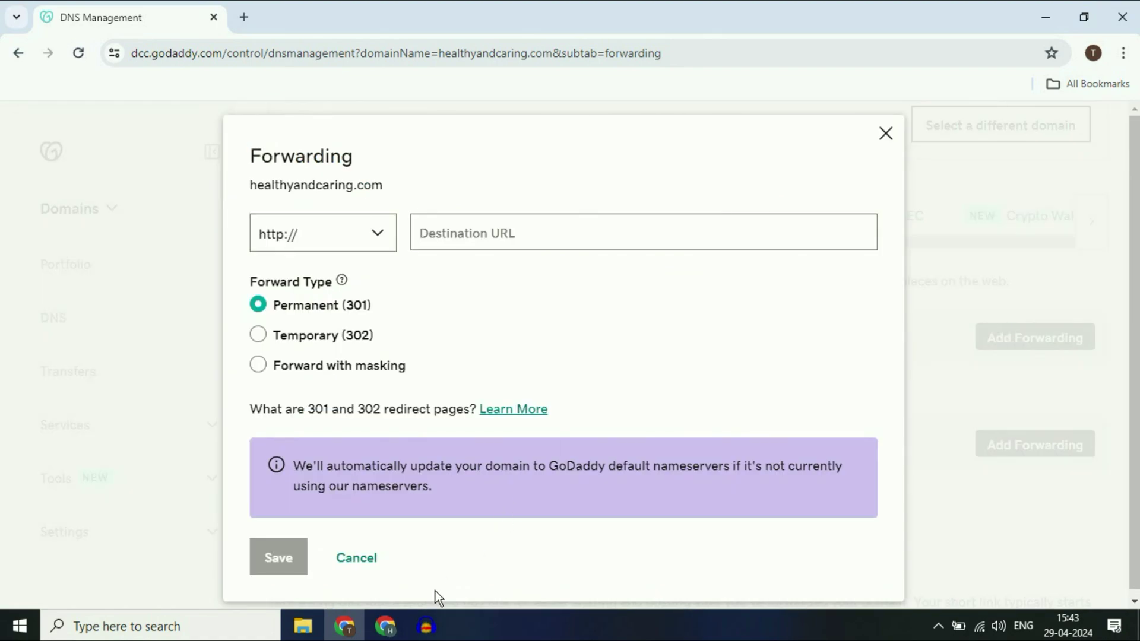
left_click(392, 628)
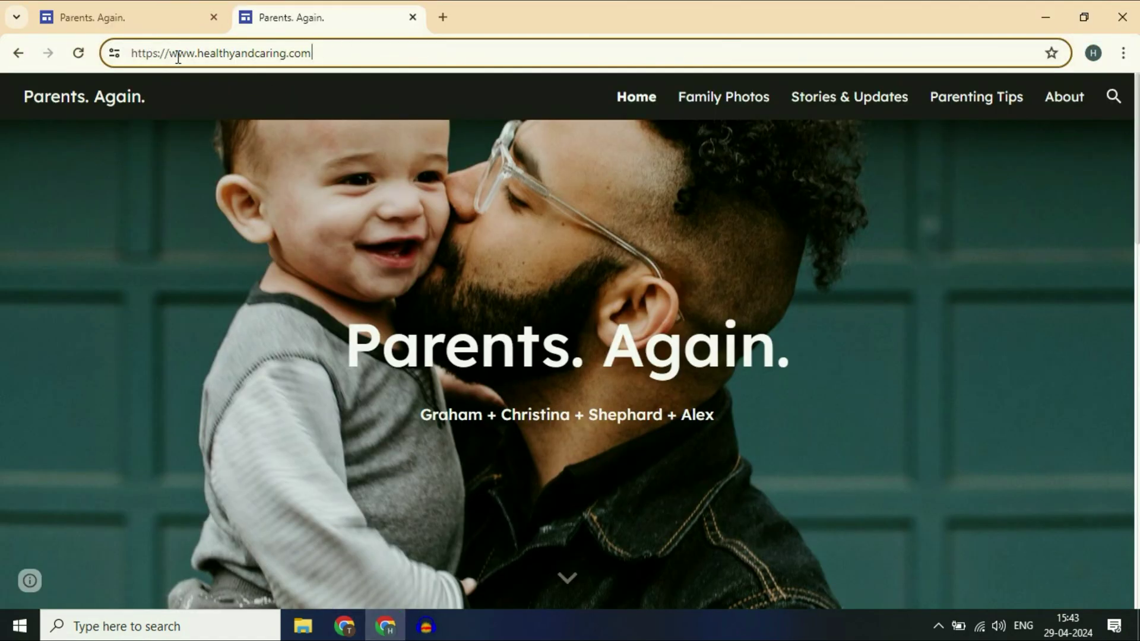
left_click_drag(168, 54, 309, 56)
right_click(306, 53)
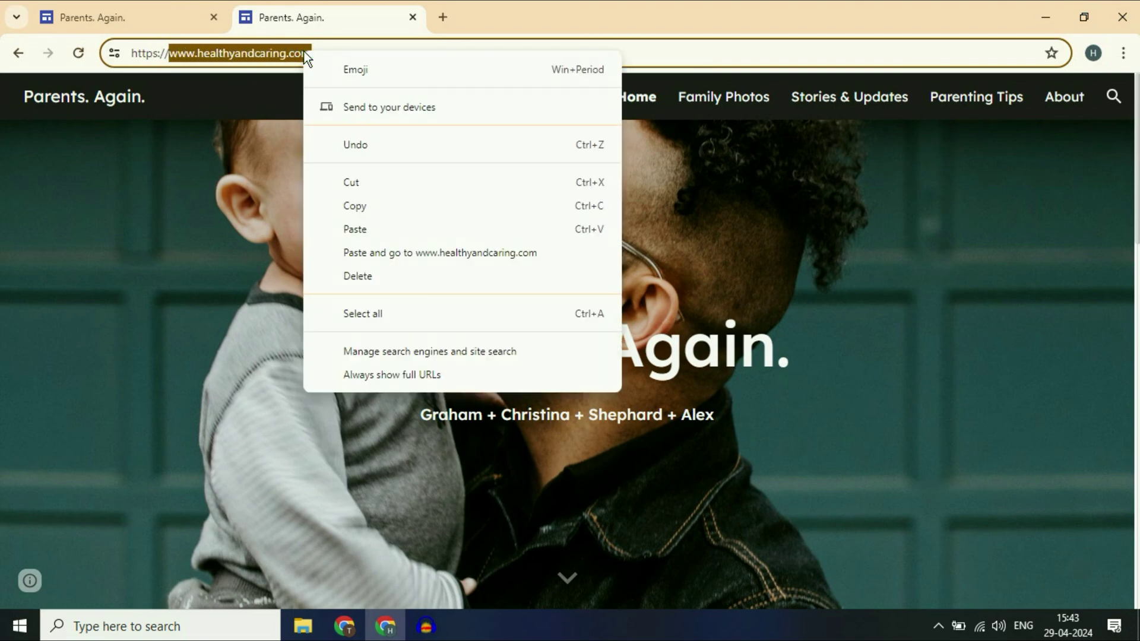
left_click(372, 204)
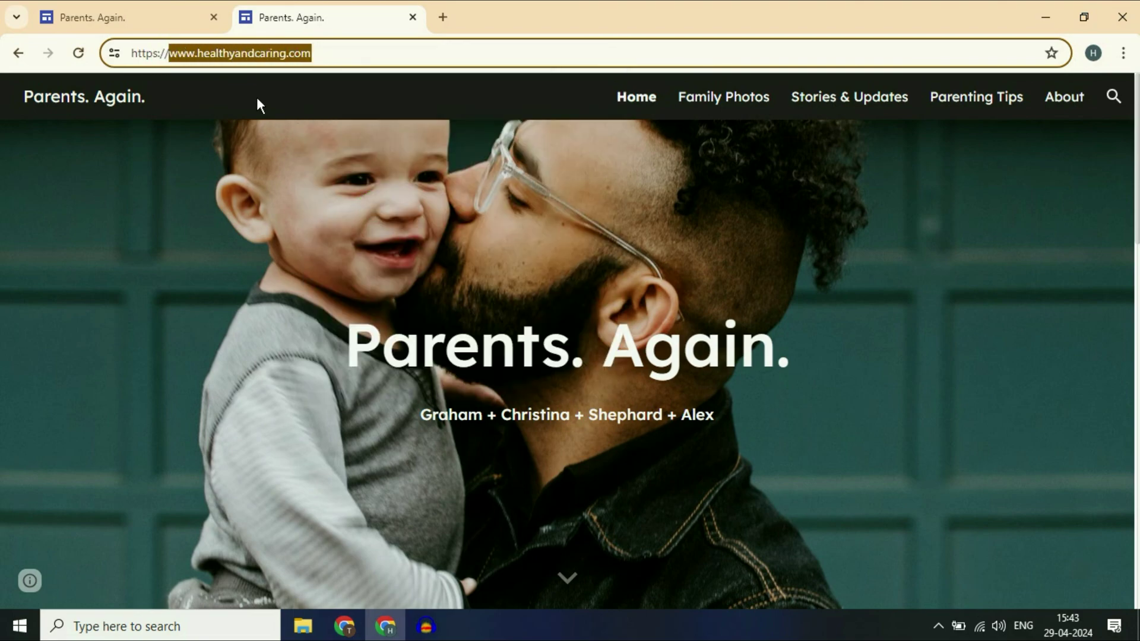
left_click(145, 16)
left_click(361, 634)
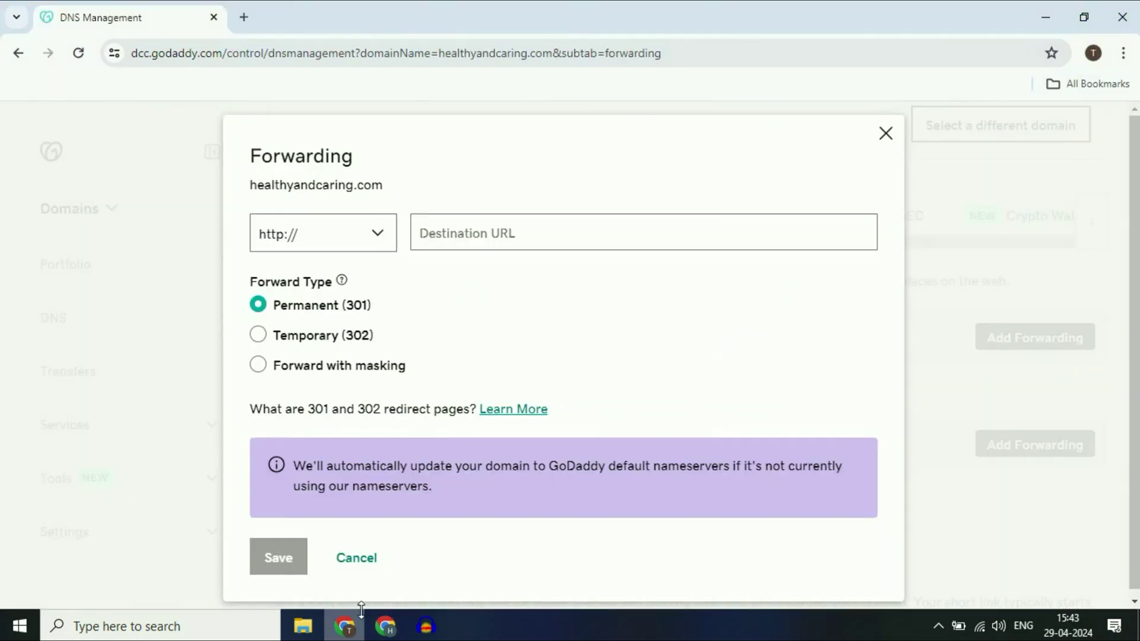
left_click(451, 237)
right_click(451, 237)
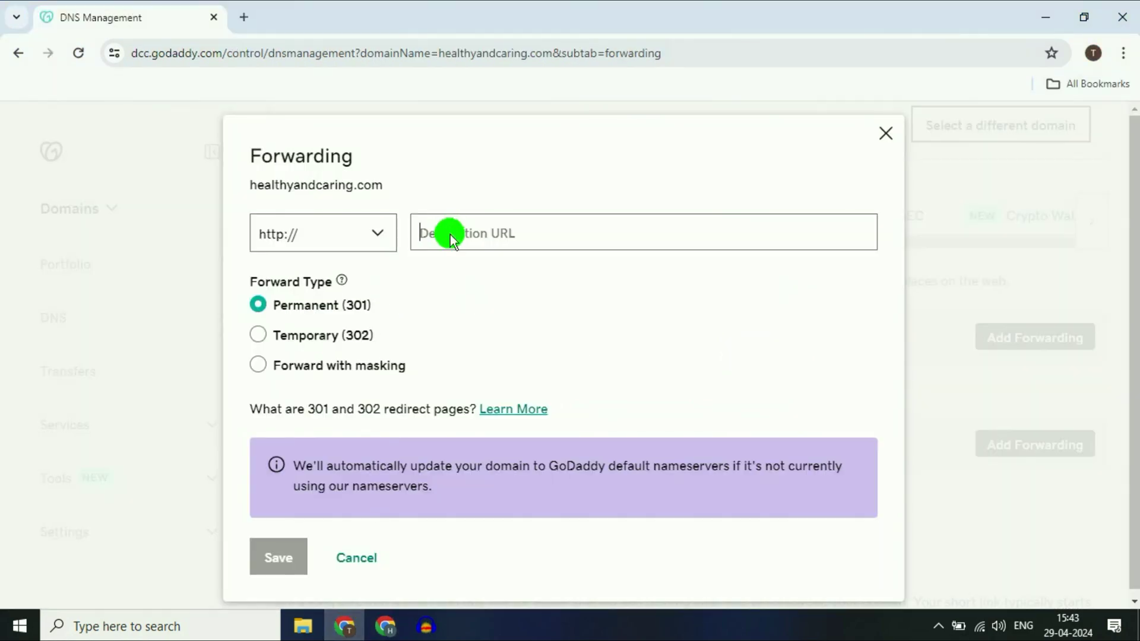
left_click(493, 398)
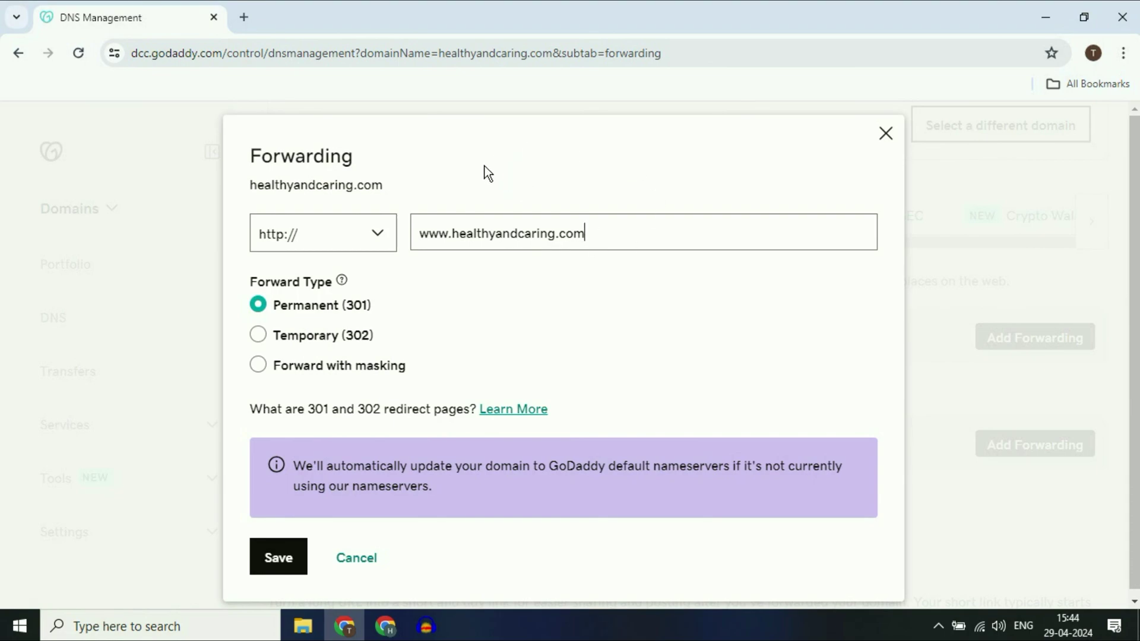
left_click(252, 183)
mouse_move(251, 183)
left_mouse_down()
mouse_move(393, 187)
mouse_move(368, 183)
left_mouse_up()
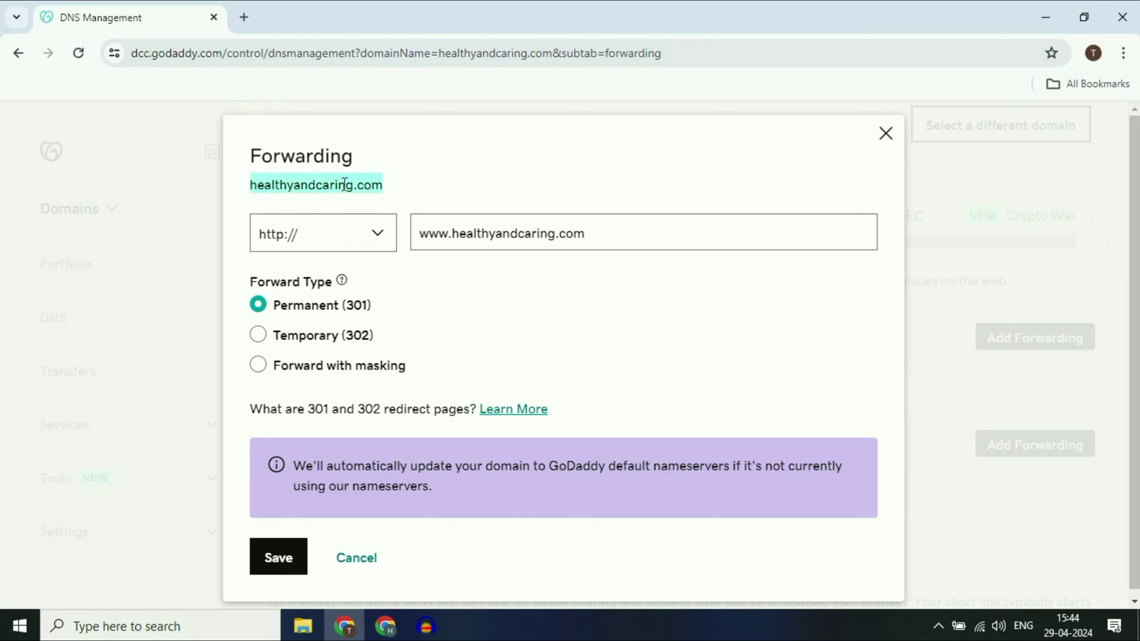
left_click_drag(420, 233, 595, 233)
left_click(577, 259)
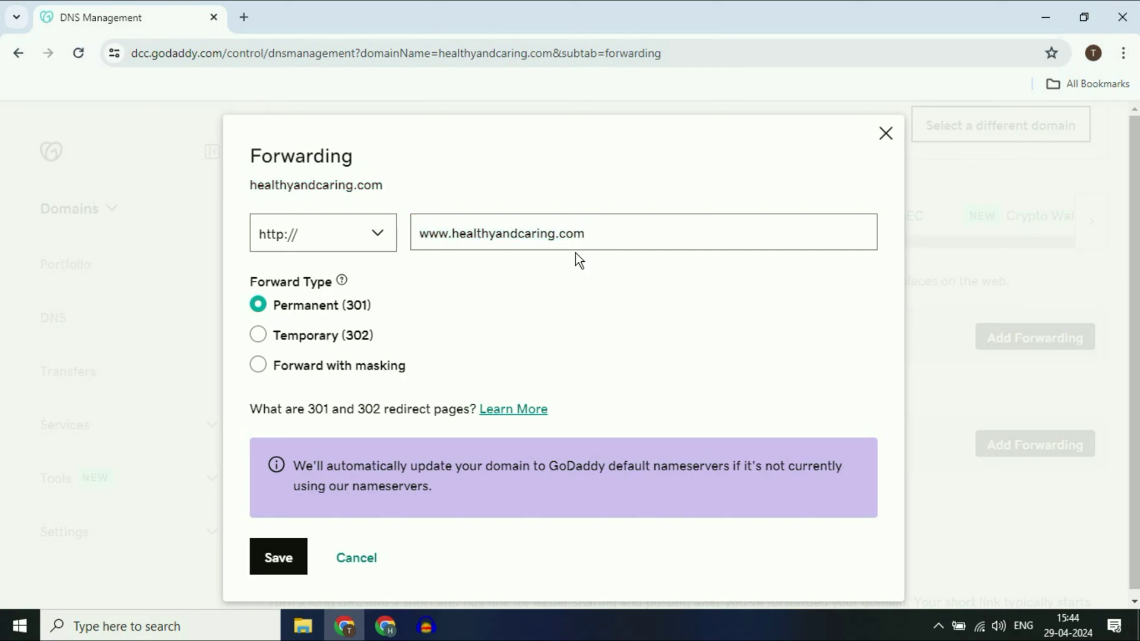
left_click(276, 552)
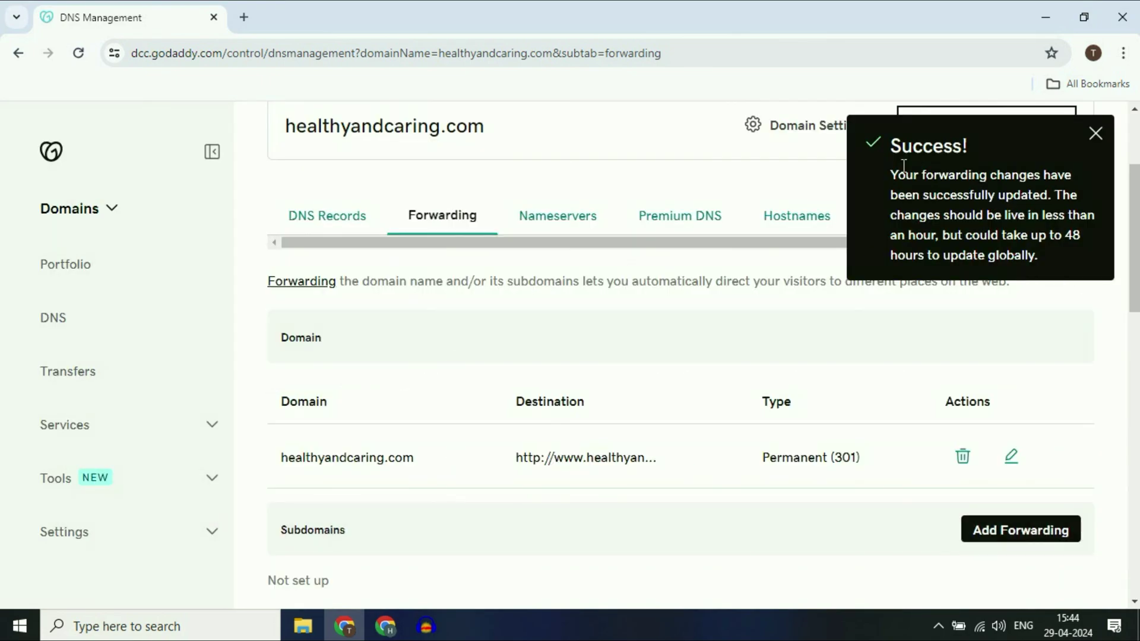
Step: Reload the DNS management page and check the domain's forwarding entry and its DNS records
left_click(78, 54)
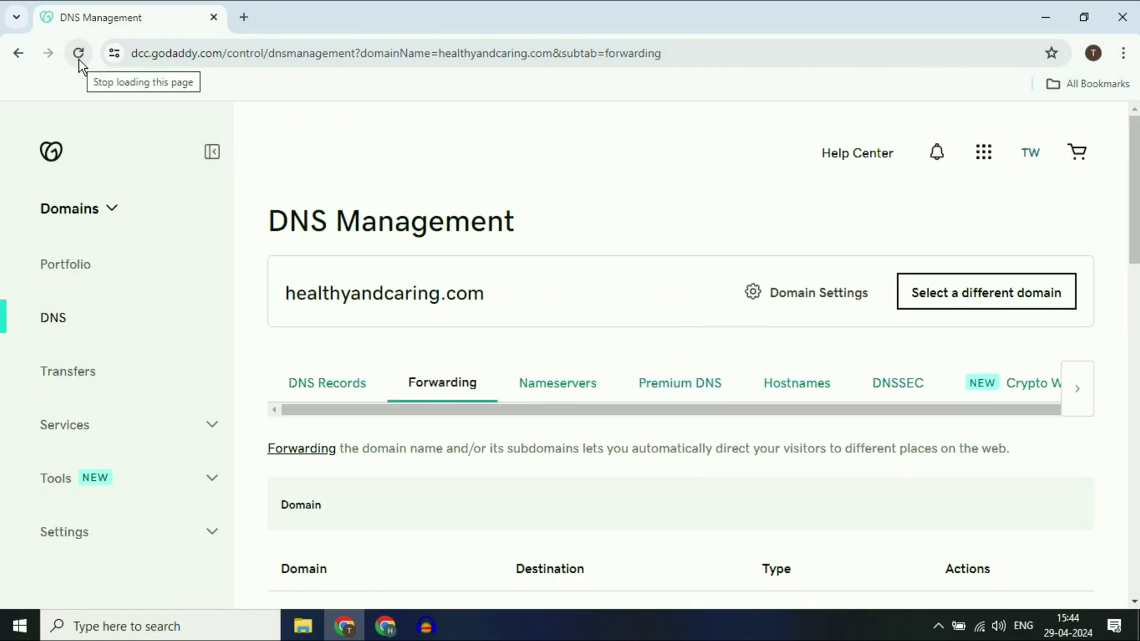
scroll(539, 319, "down", 3)
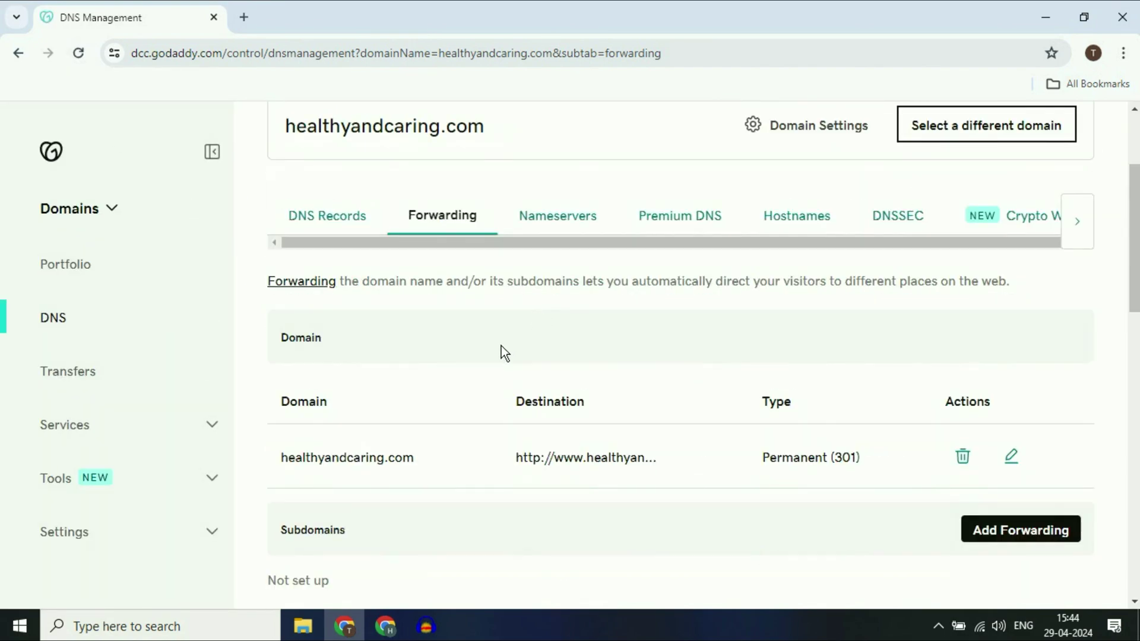
left_click(327, 216)
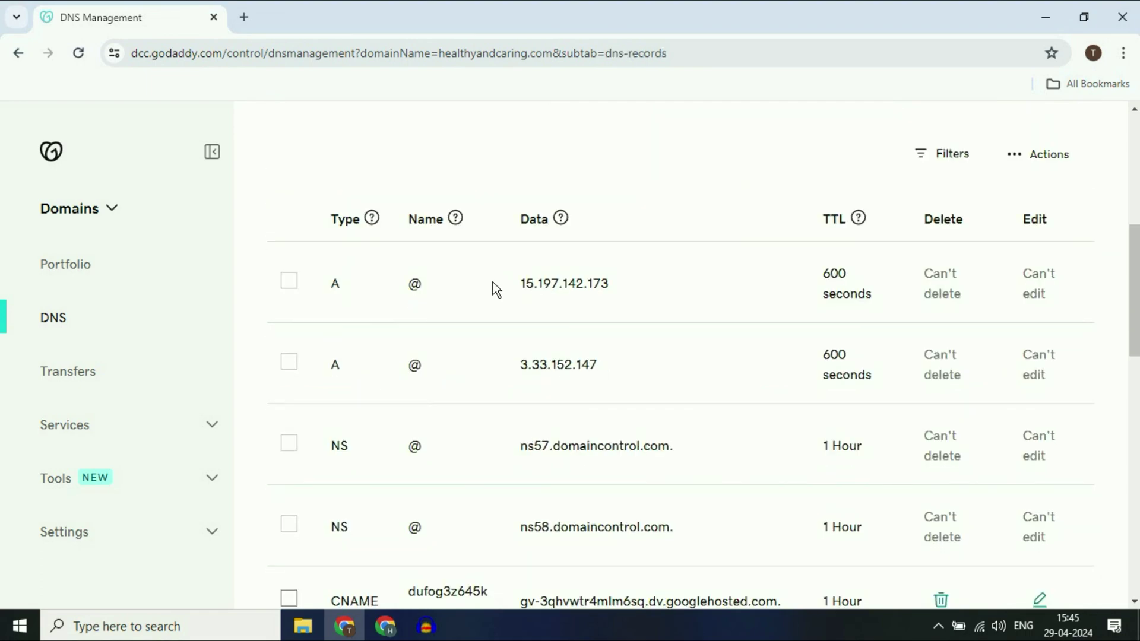
scroll(493, 283, "up", 7)
Step: Return to the Google Sites editor and dismiss the published site link
left_click(386, 625)
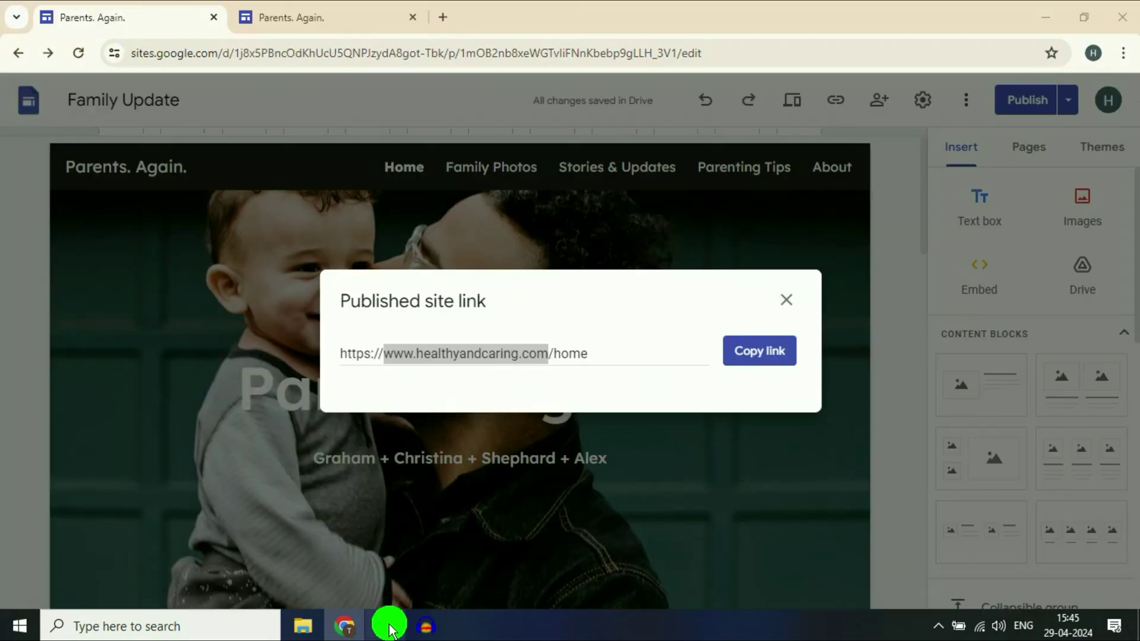
left_click(786, 300)
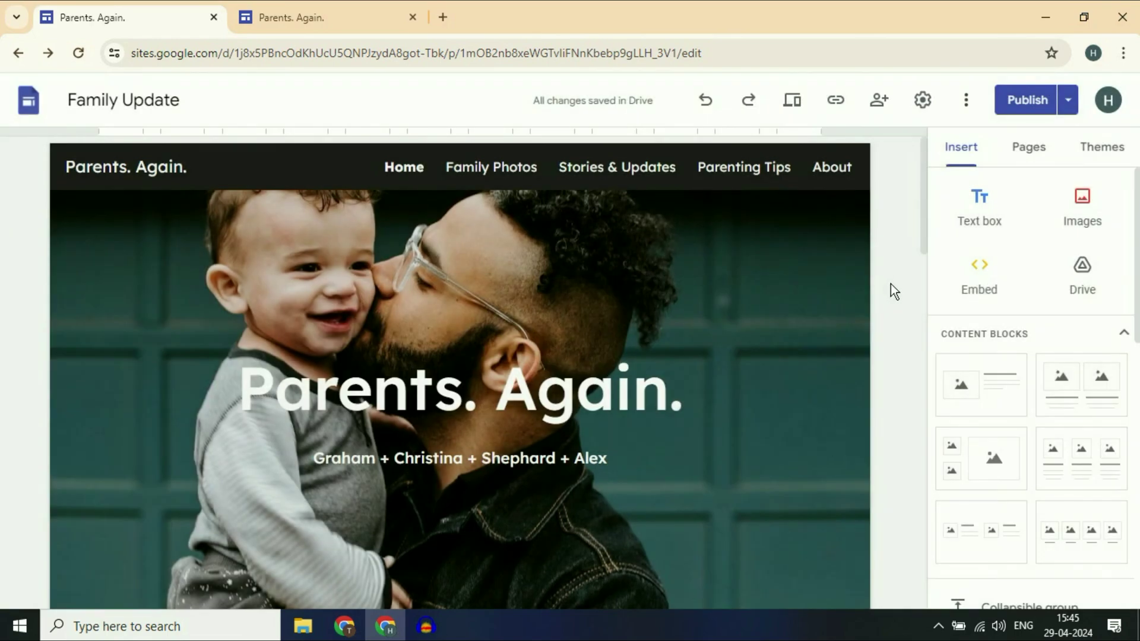